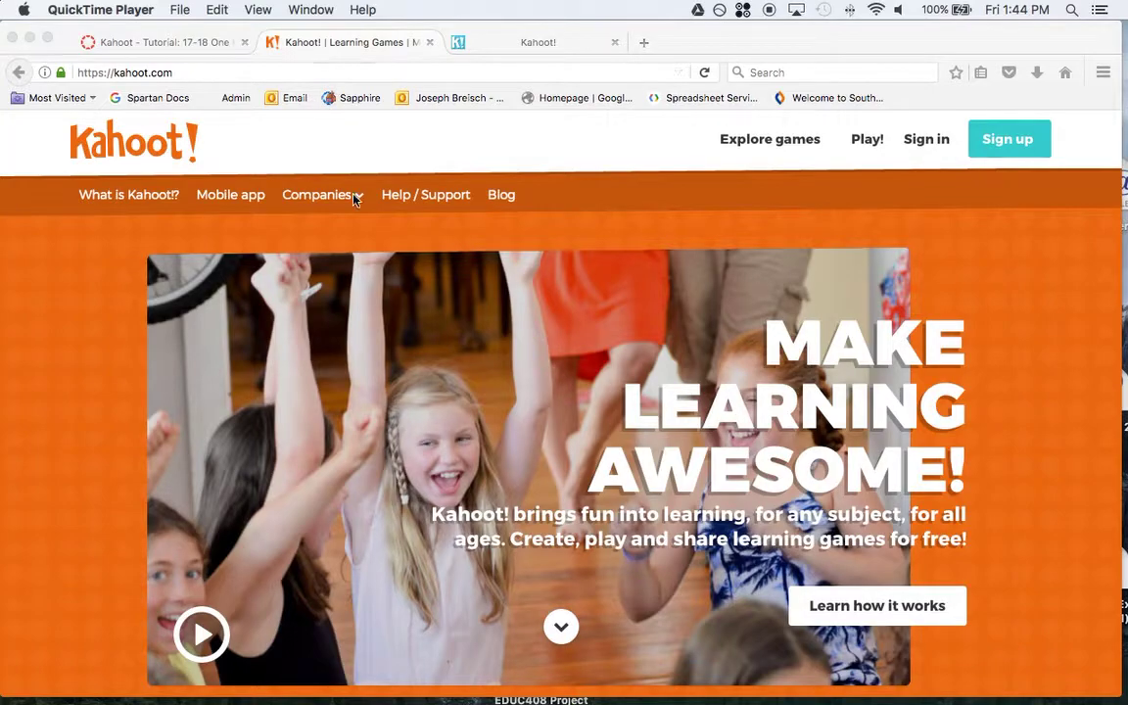
Look at the kahoot.it Game PIN page, then go back to the kahoot.com home page.
left_click(565, 45)
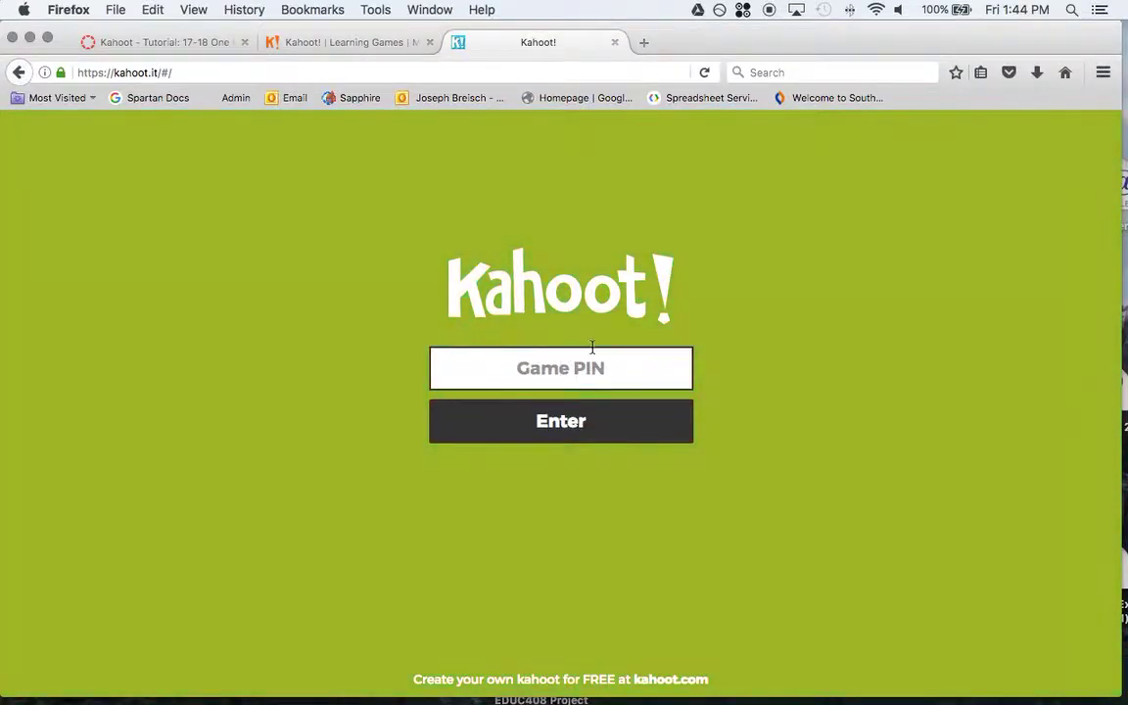
left_click(381, 44)
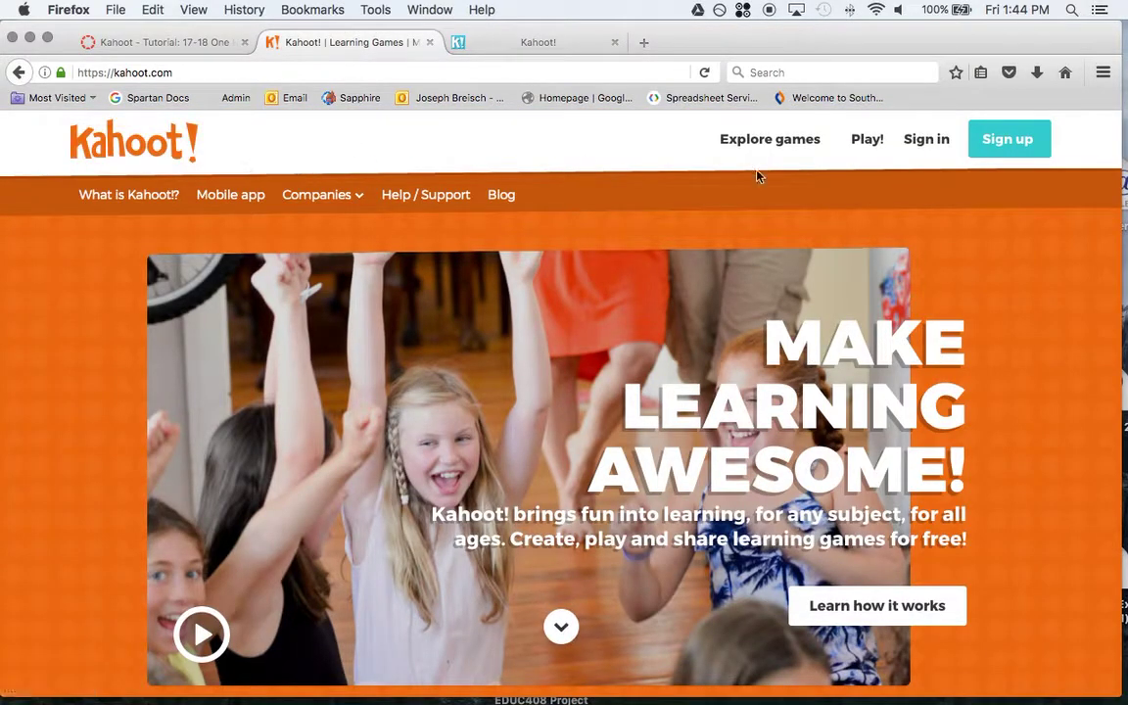
Sign in to Kahoot! with the first listed Google account to load the Create a new kahoot dashboard.
left_click(928, 138)
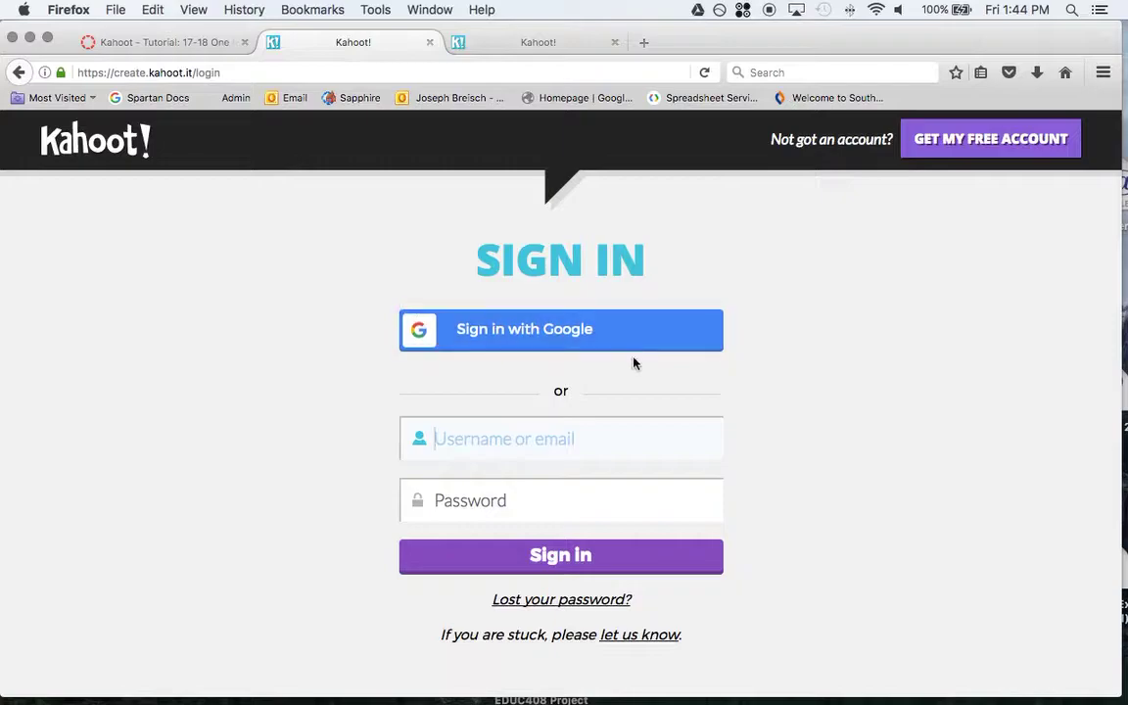
left_click(564, 334)
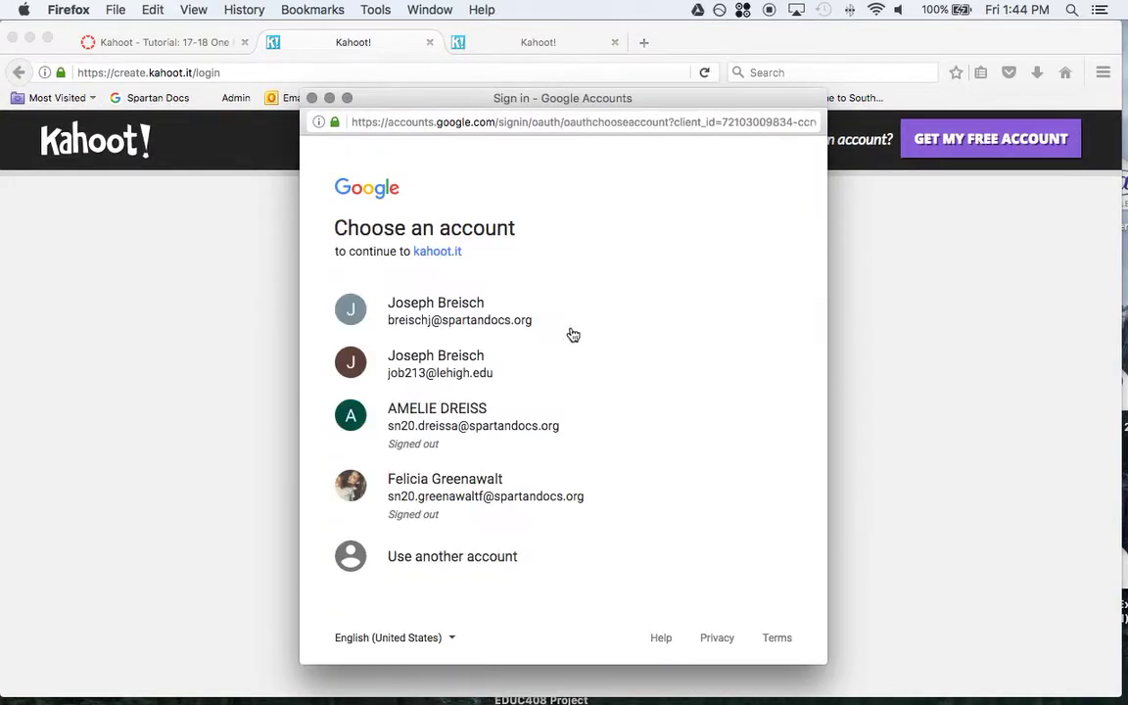
left_click(458, 316)
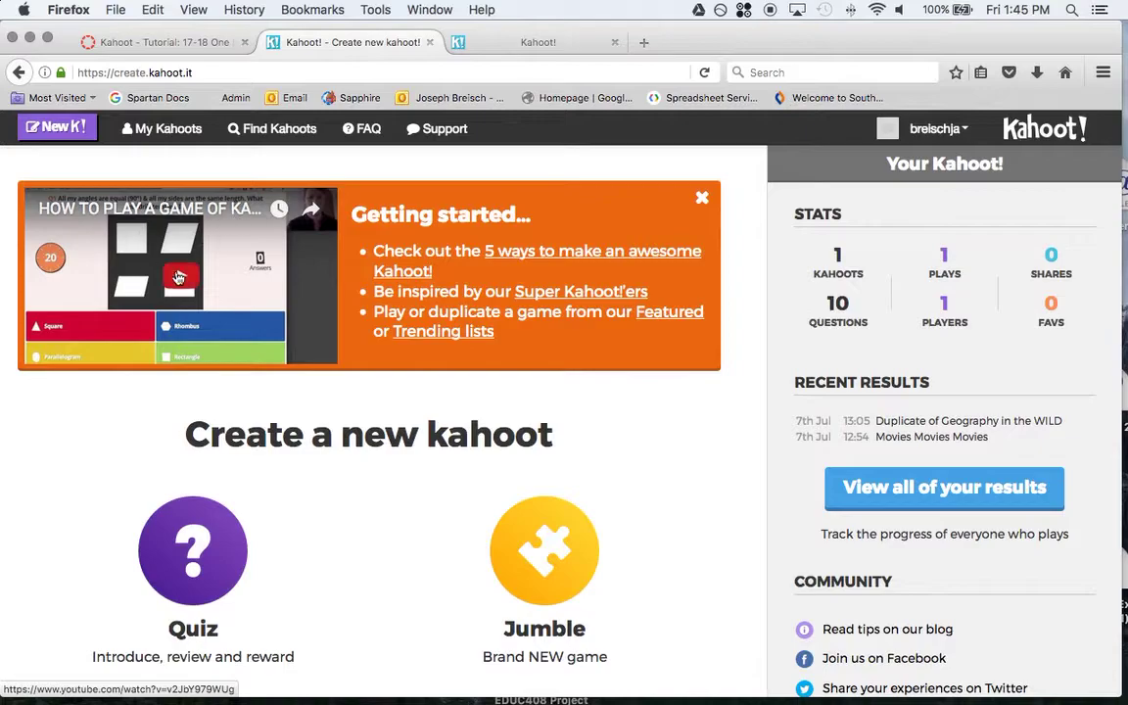
Search public kahoots for 'addition' from the Find Kahoots page.
left_click(166, 133)
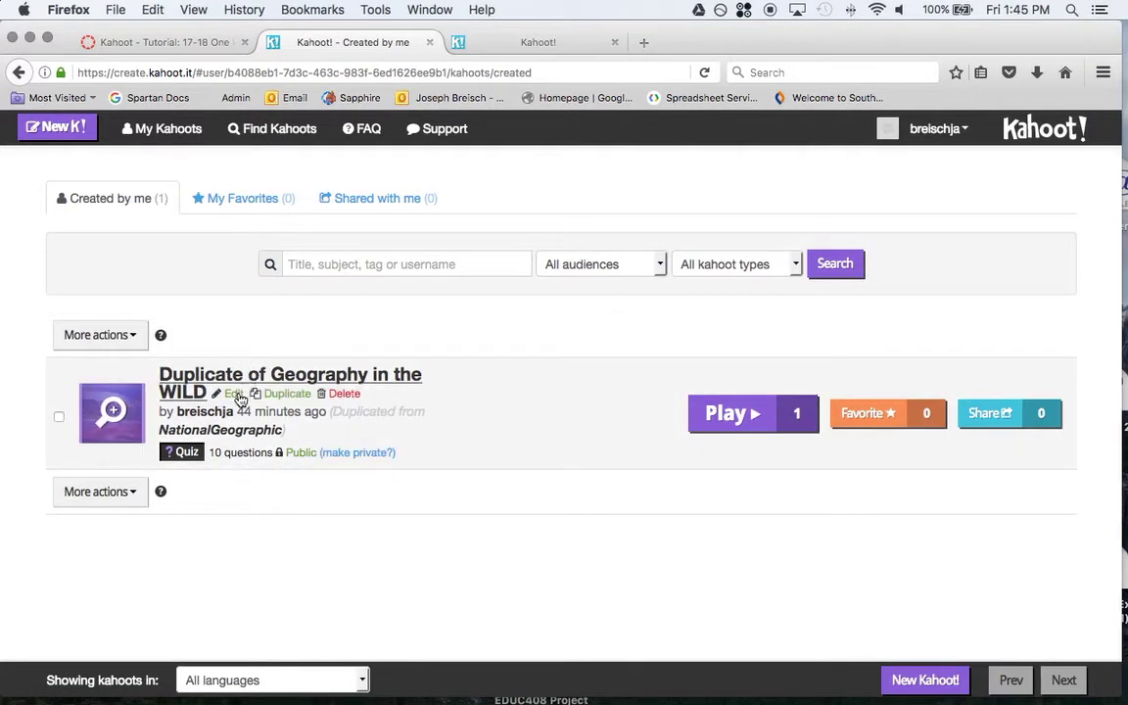
left_click(282, 130)
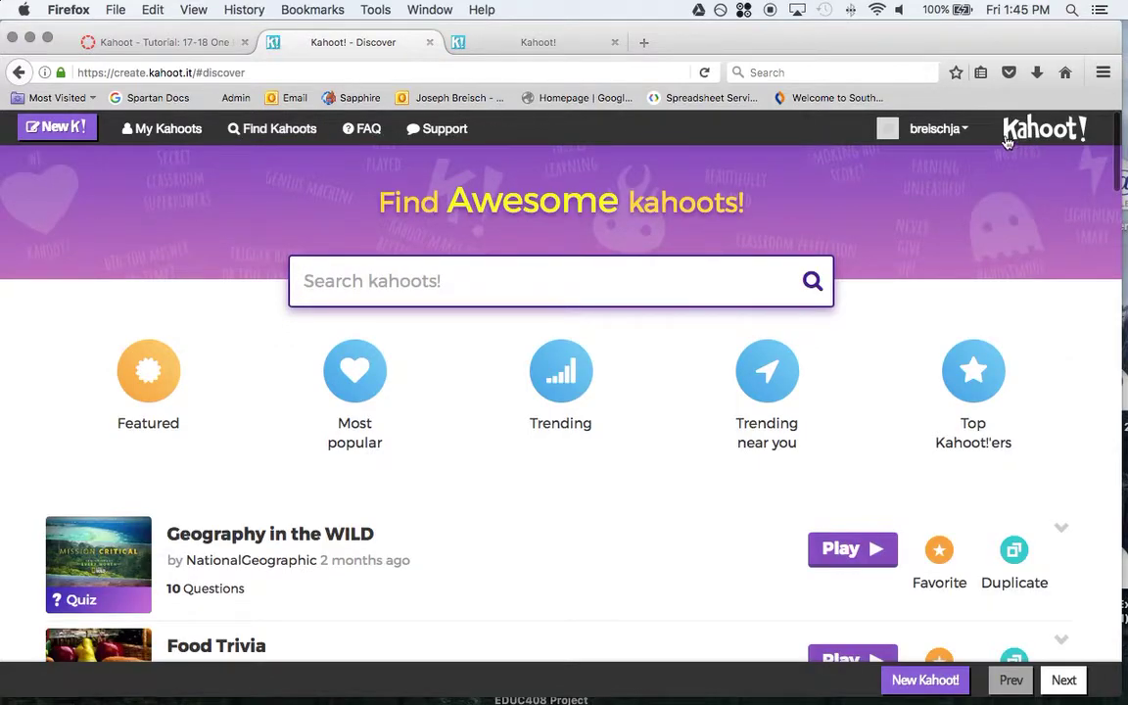
left_click(962, 131)
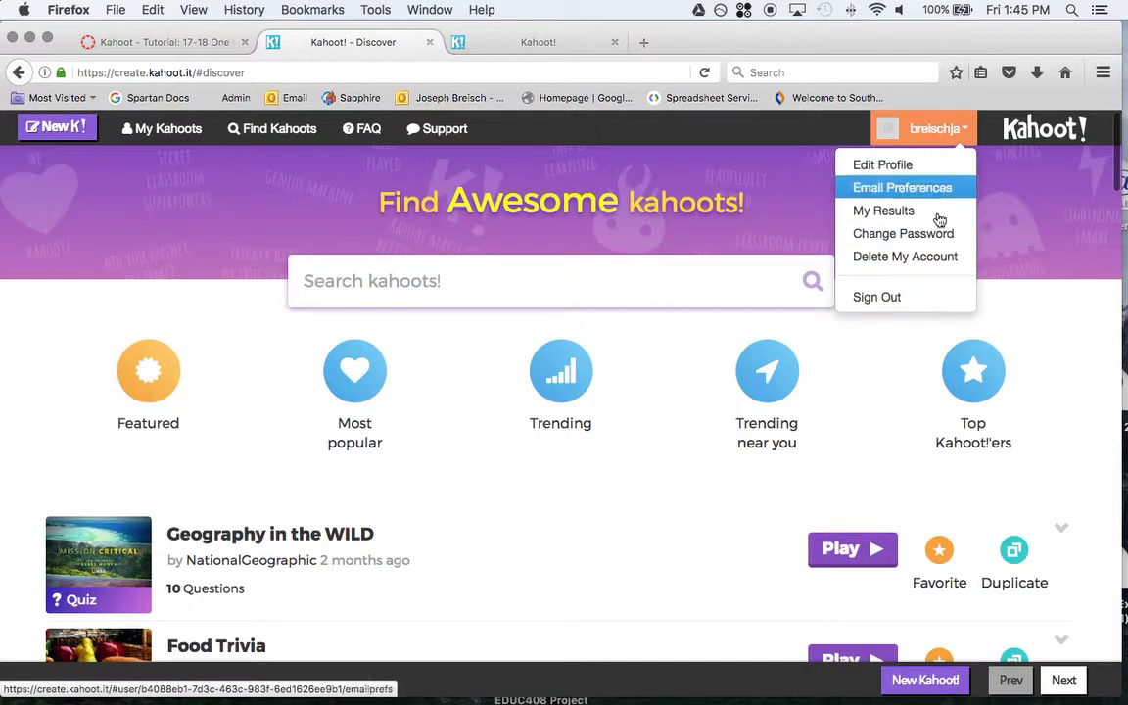
left_click(475, 279)
type("addition")
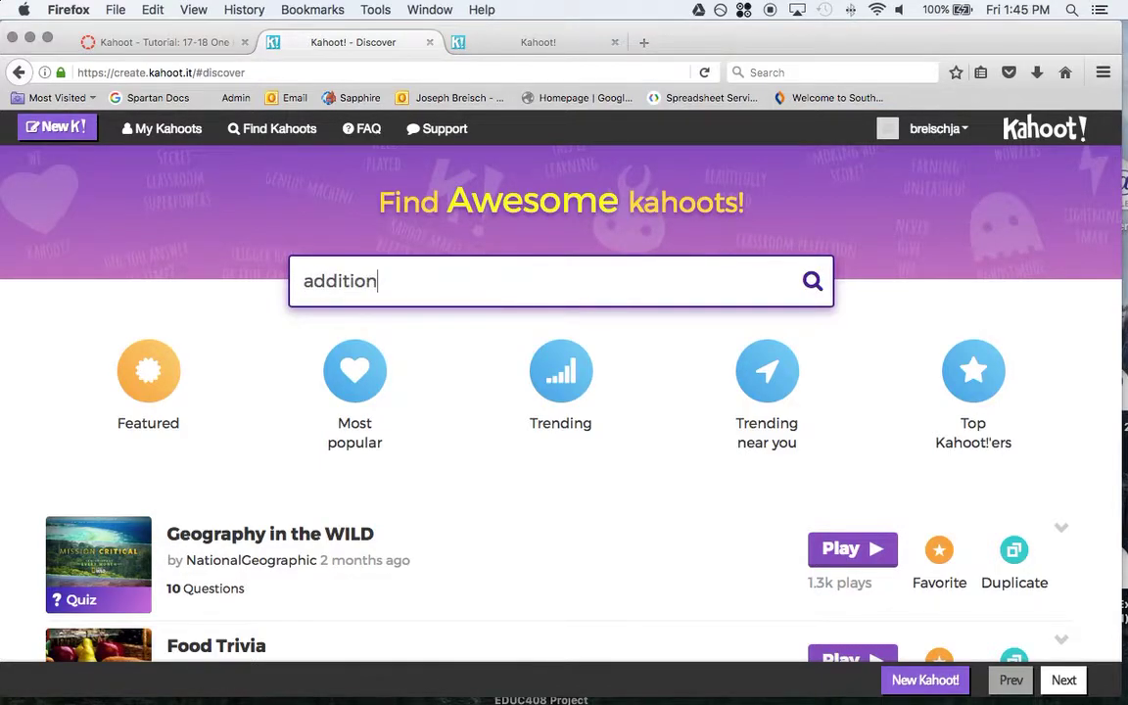
key("Return")
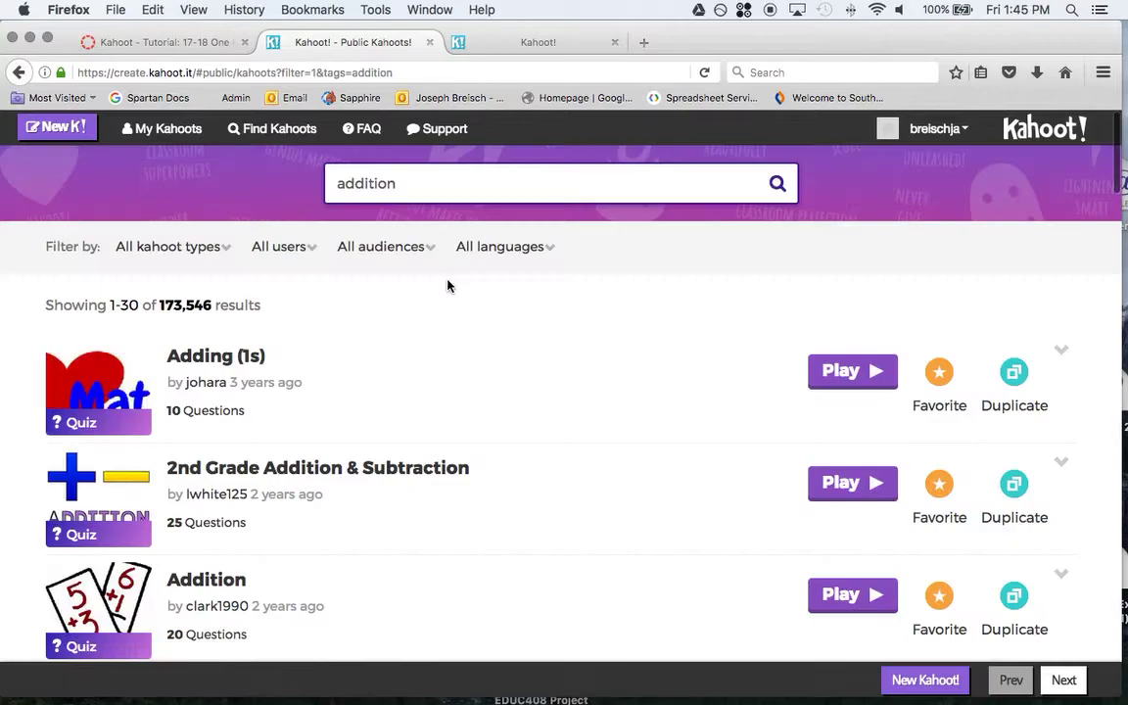
Filter the results to the School audience, keeping all languages, and open the 20-question Addition quiz.
left_click(300, 248)
left_click(388, 247)
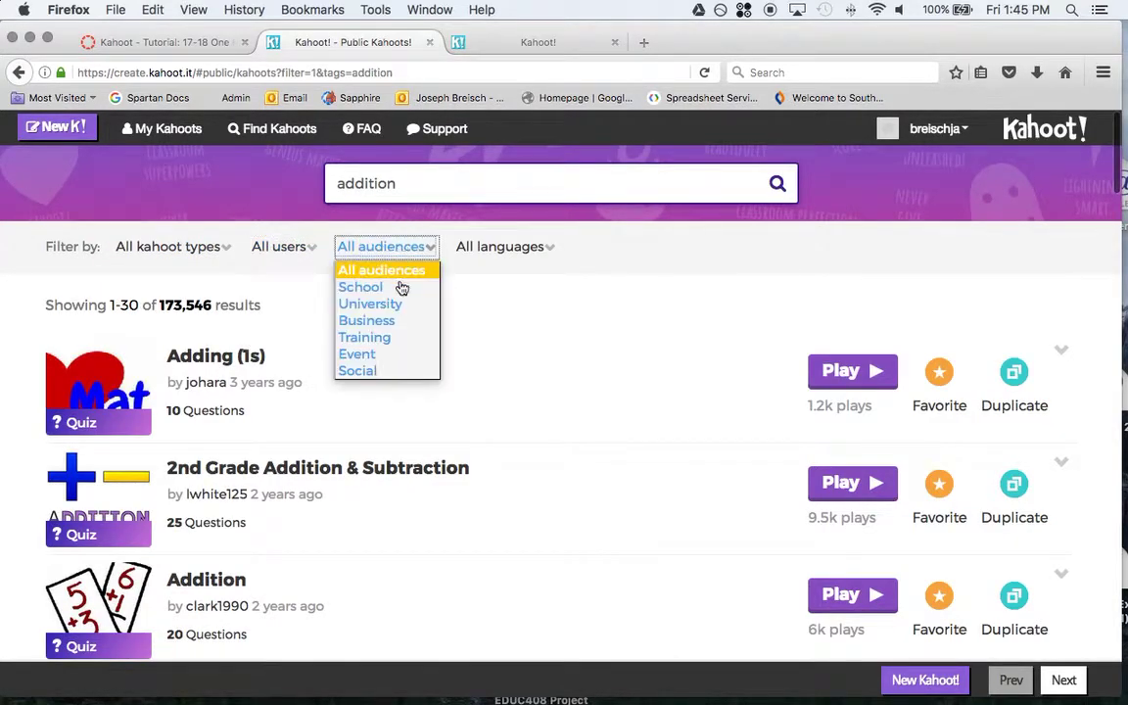
left_click(372, 284)
left_click(526, 245)
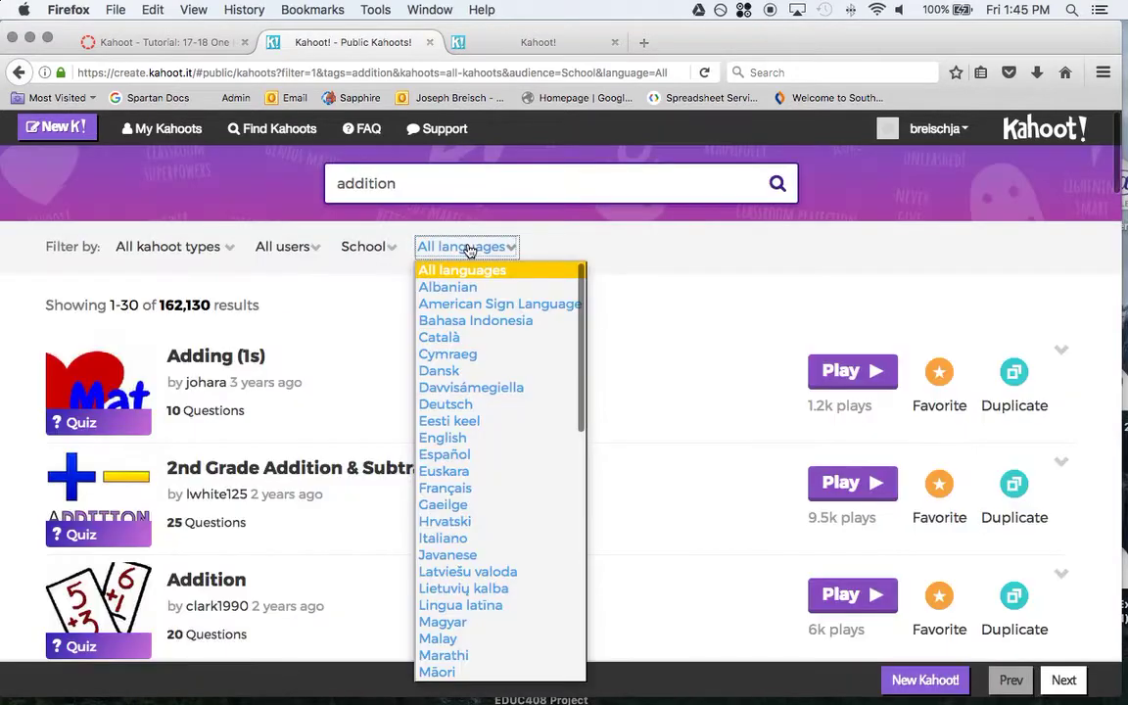
left_click(389, 404)
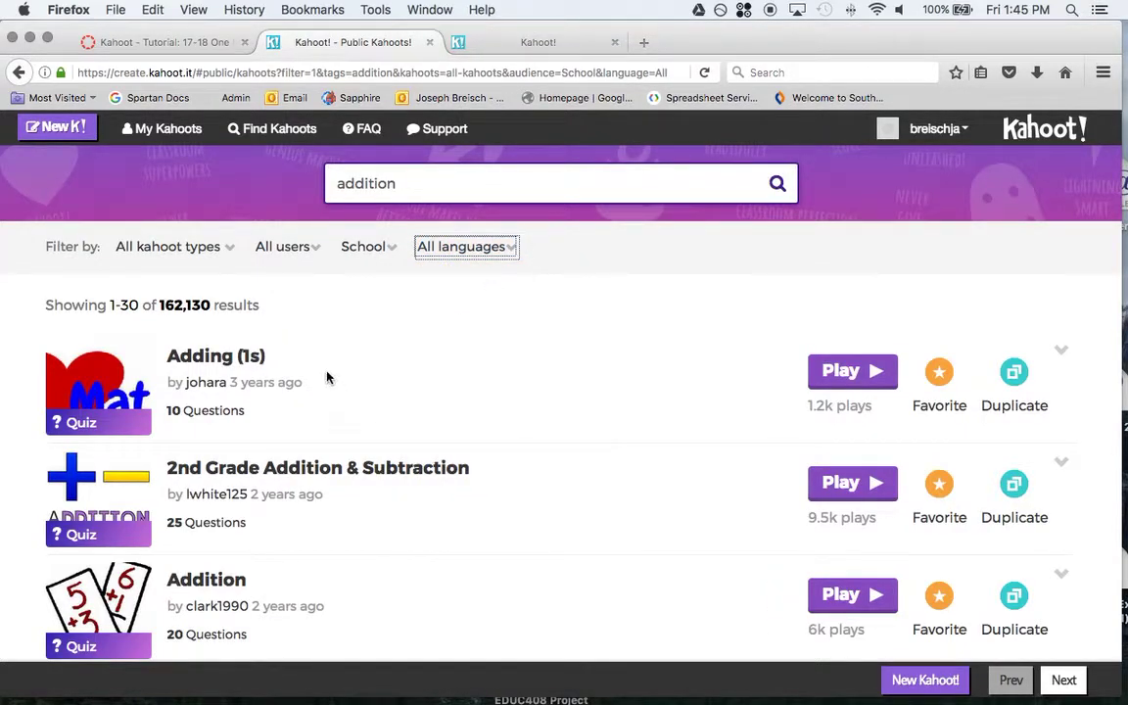
scroll(327, 378, "down", 3)
left_click(191, 321)
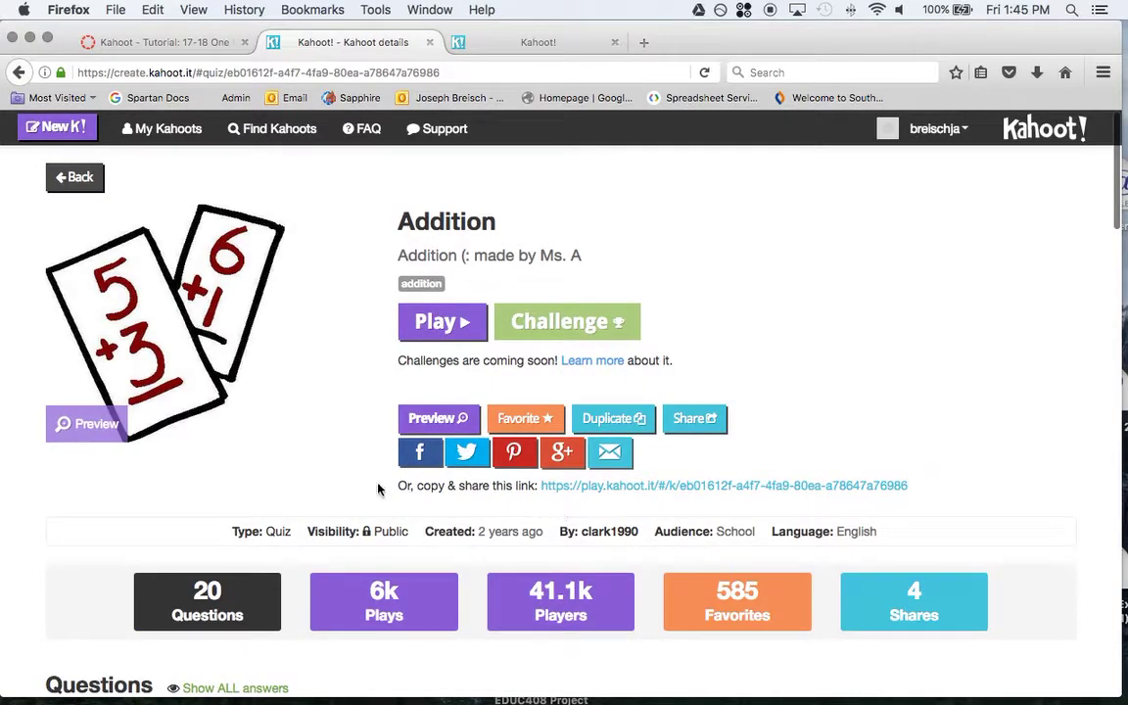
scroll(342, 468, "down", 5)
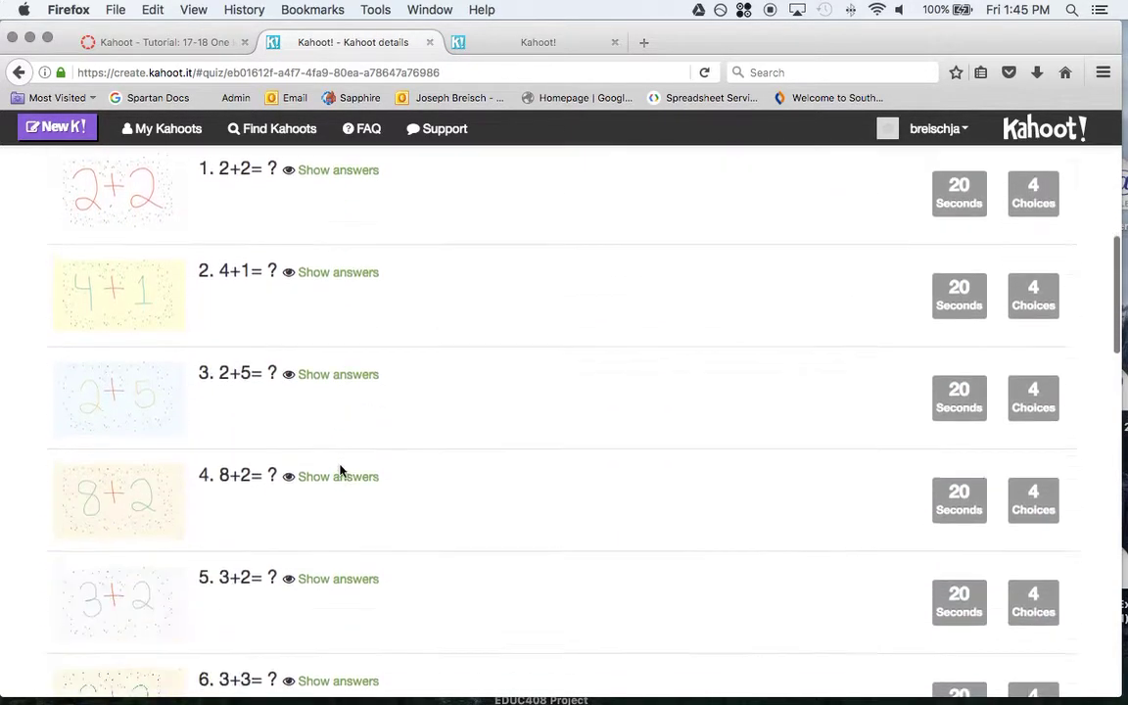
scroll(341, 471, "down", 15)
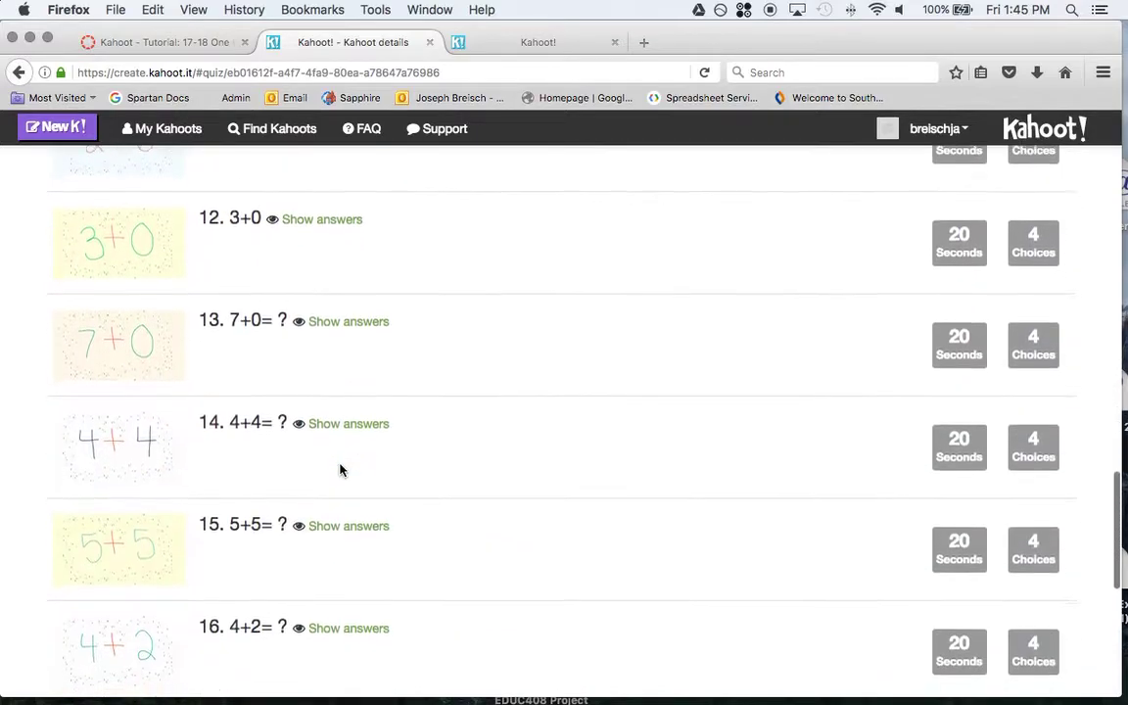
scroll(341, 471, "down", 7)
left_click(346, 343)
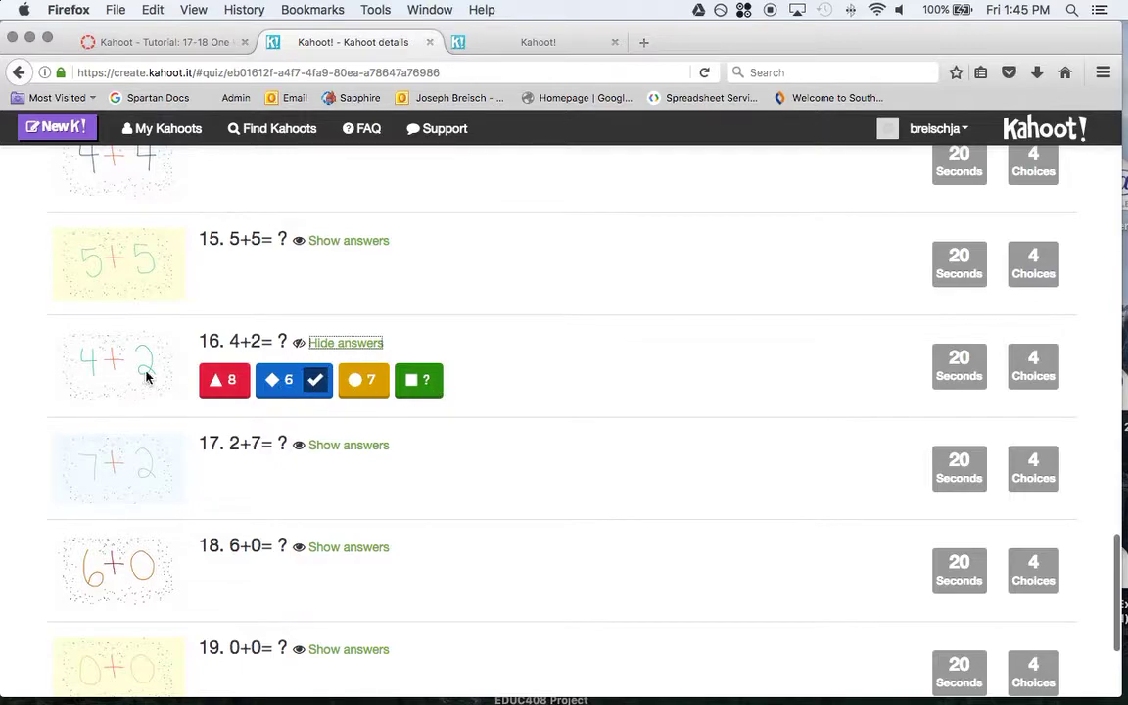
left_click(333, 342)
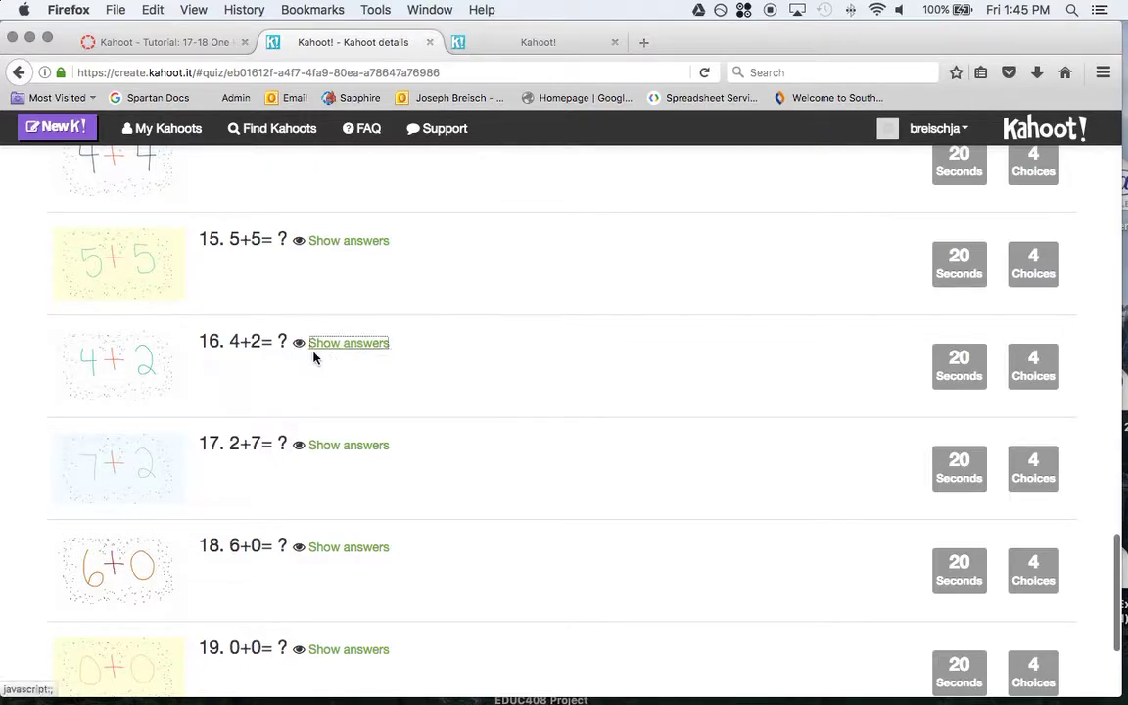
left_click(358, 243)
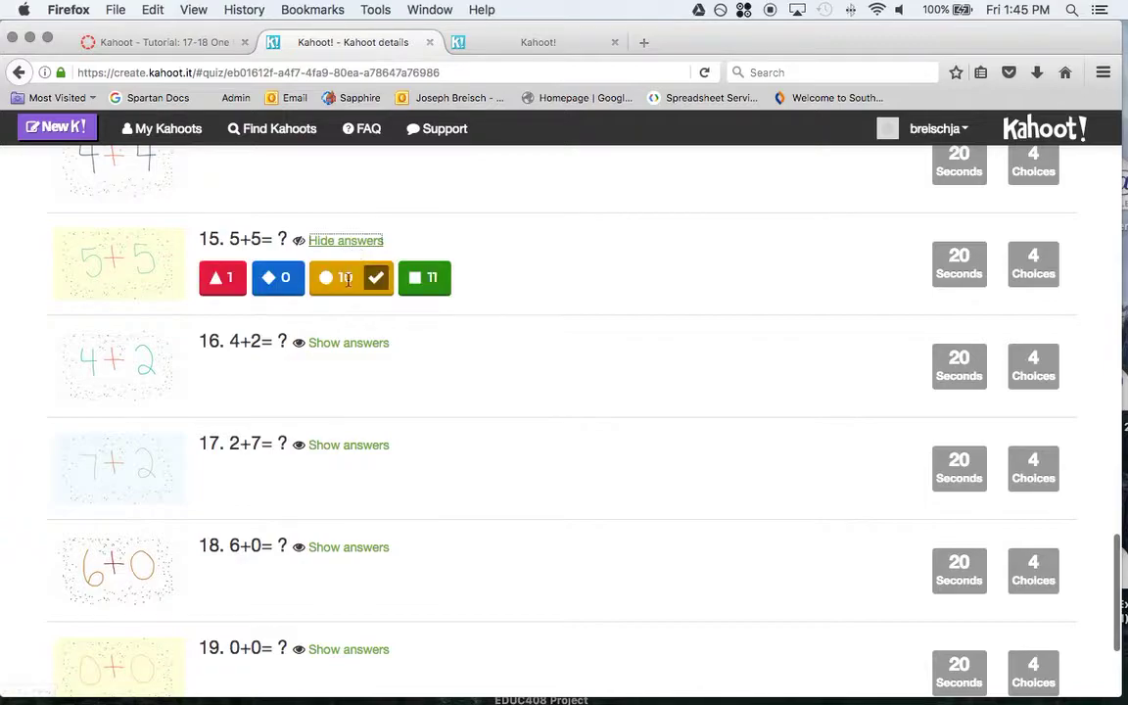
left_click(360, 242)
scroll(463, 308, "up", 12)
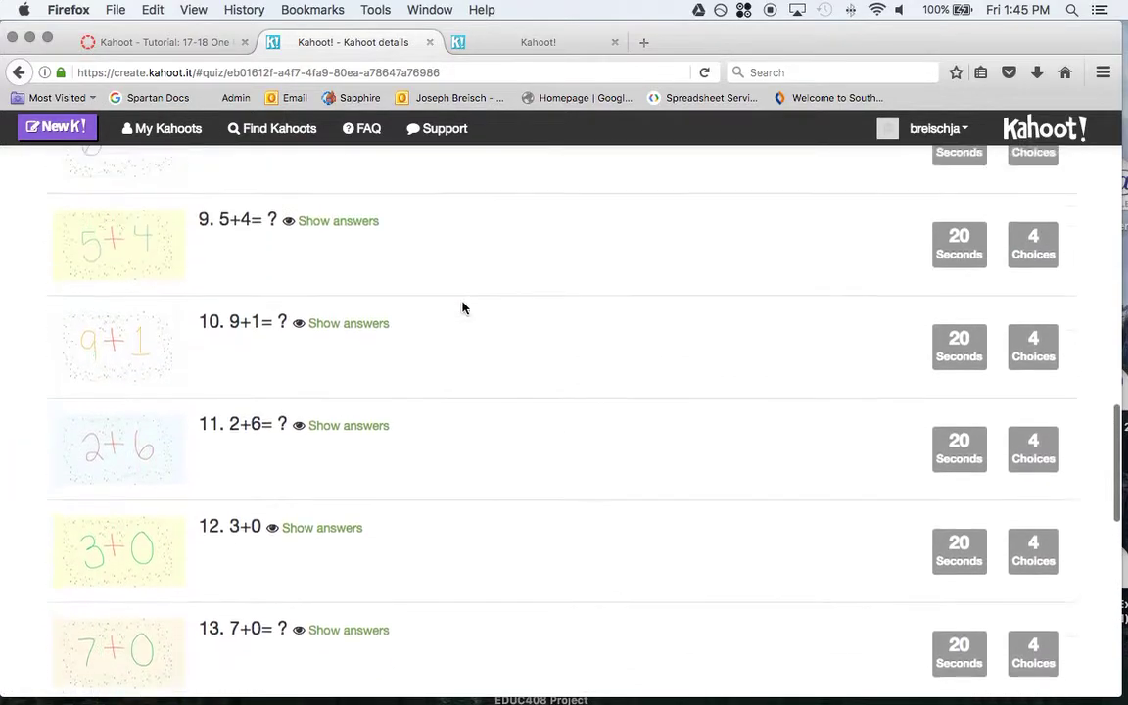
scroll(463, 308, "up", 10)
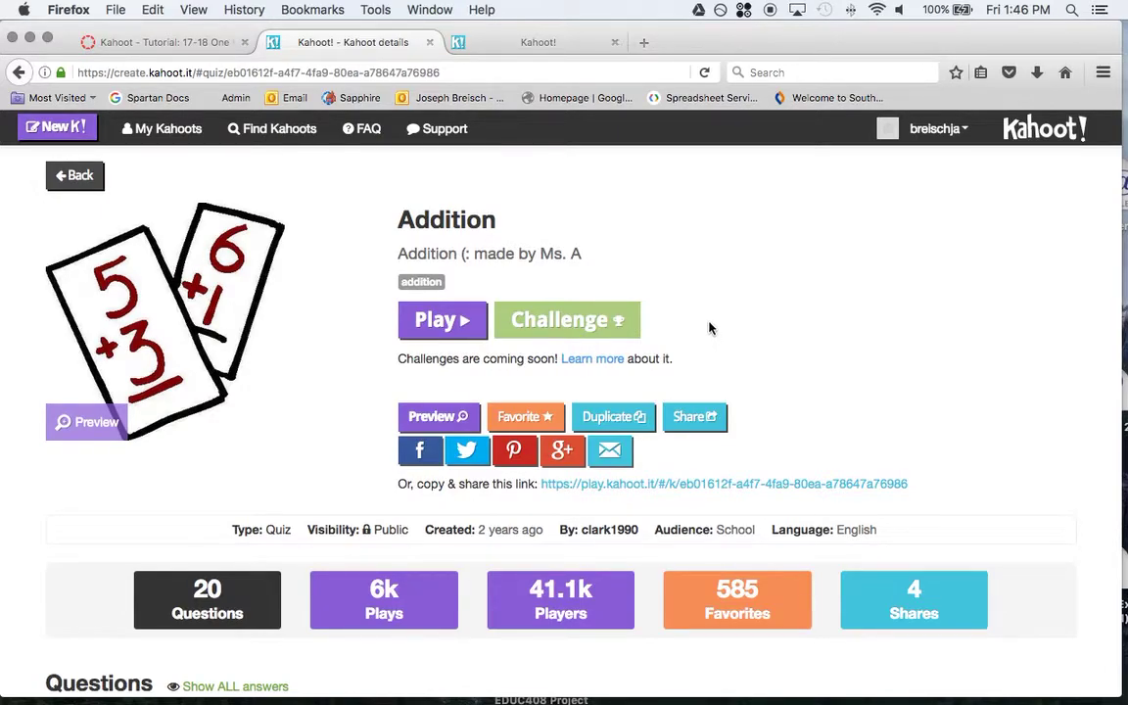
left_click(425, 327)
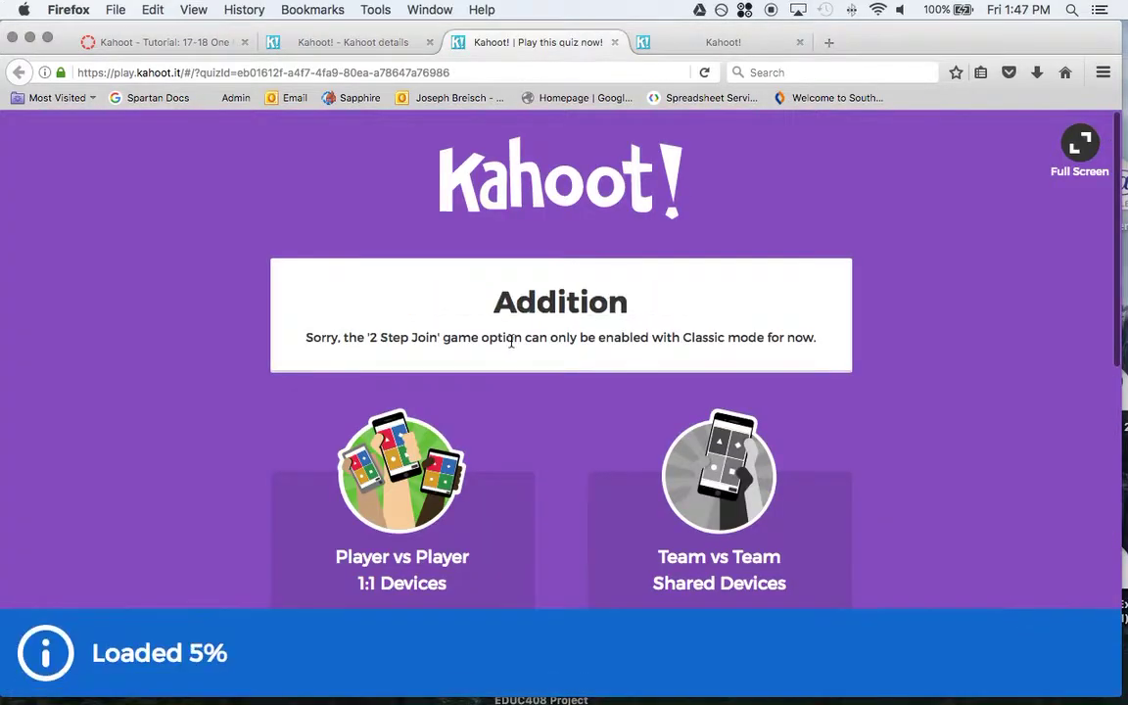
scroll(371, 312, "down", 4)
scroll(371, 311, "down", 1)
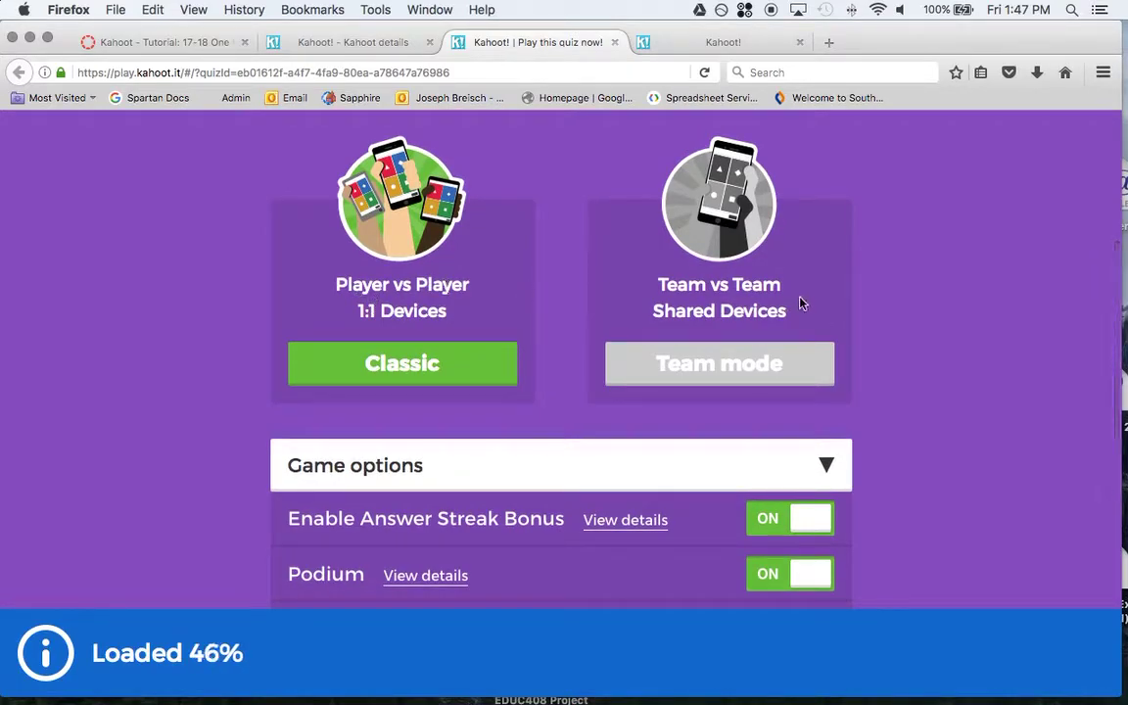
scroll(494, 335, "down", 5)
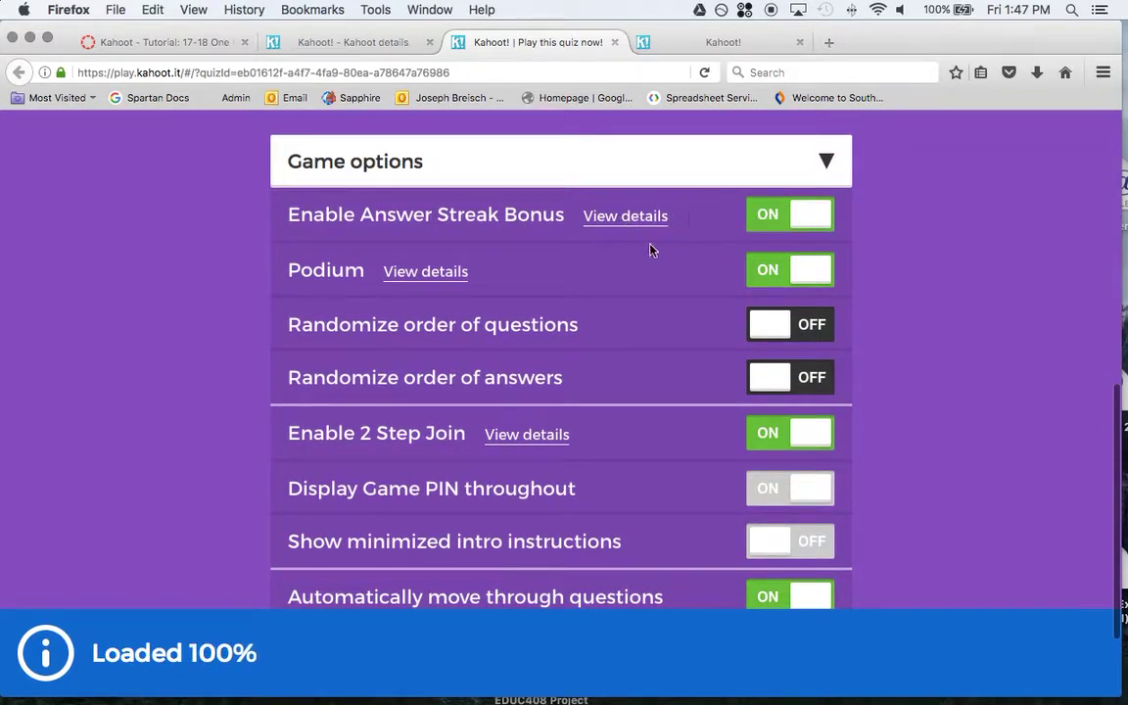
scroll(460, 336, "down", 1)
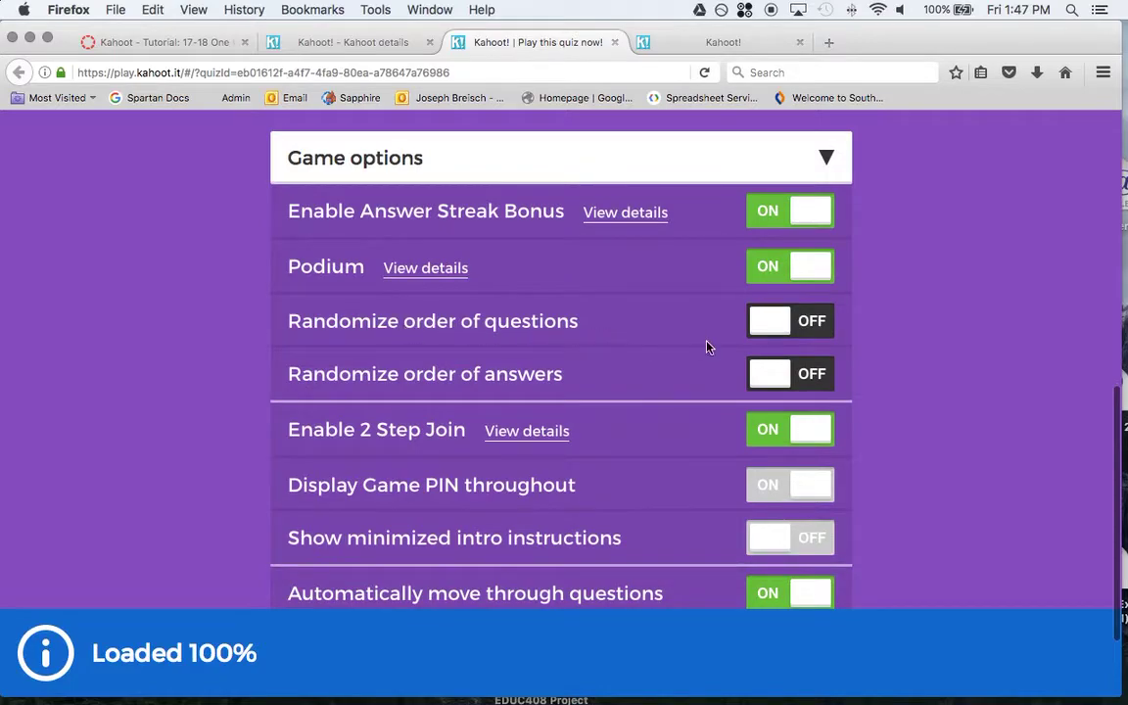
scroll(607, 381, "down", 3)
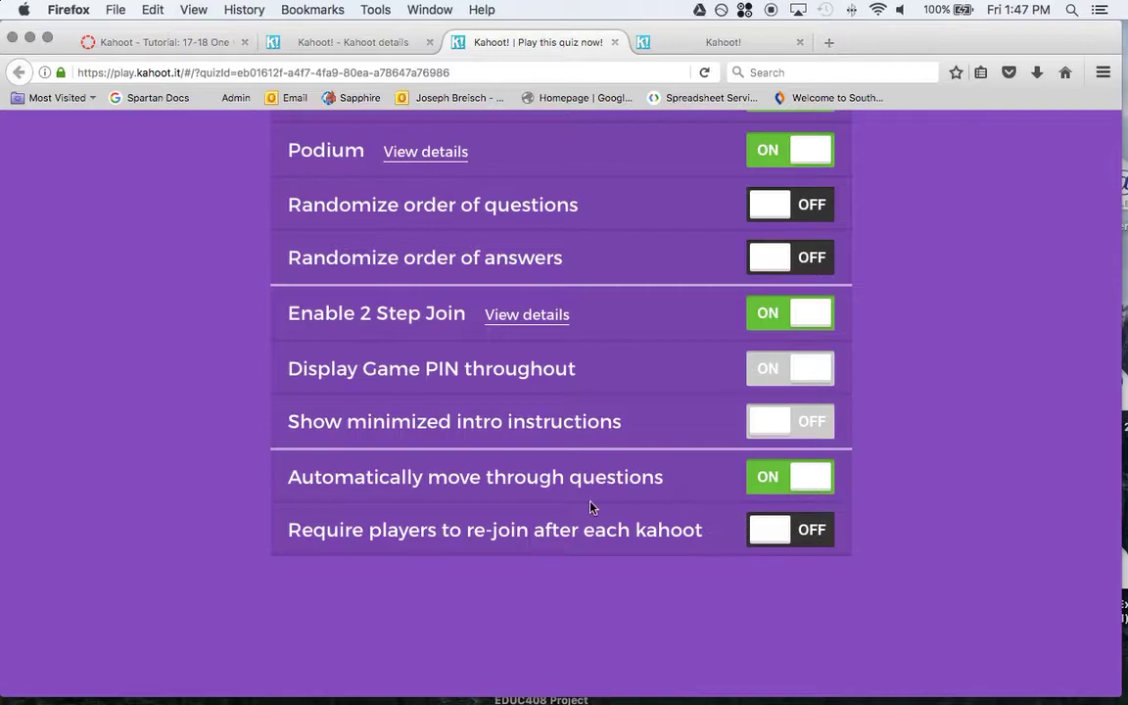
scroll(590, 506, "up", 10)
scroll(590, 506, "down", 3)
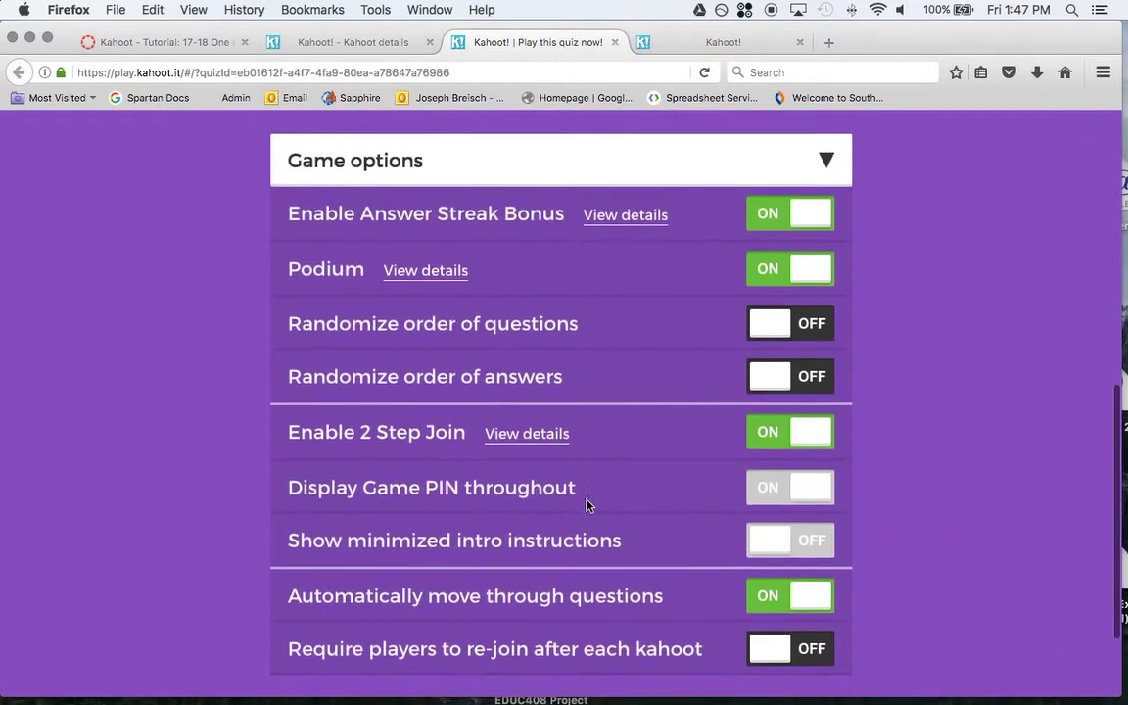
scroll(587, 505, "down", 2)
scroll(587, 504, "up", 10)
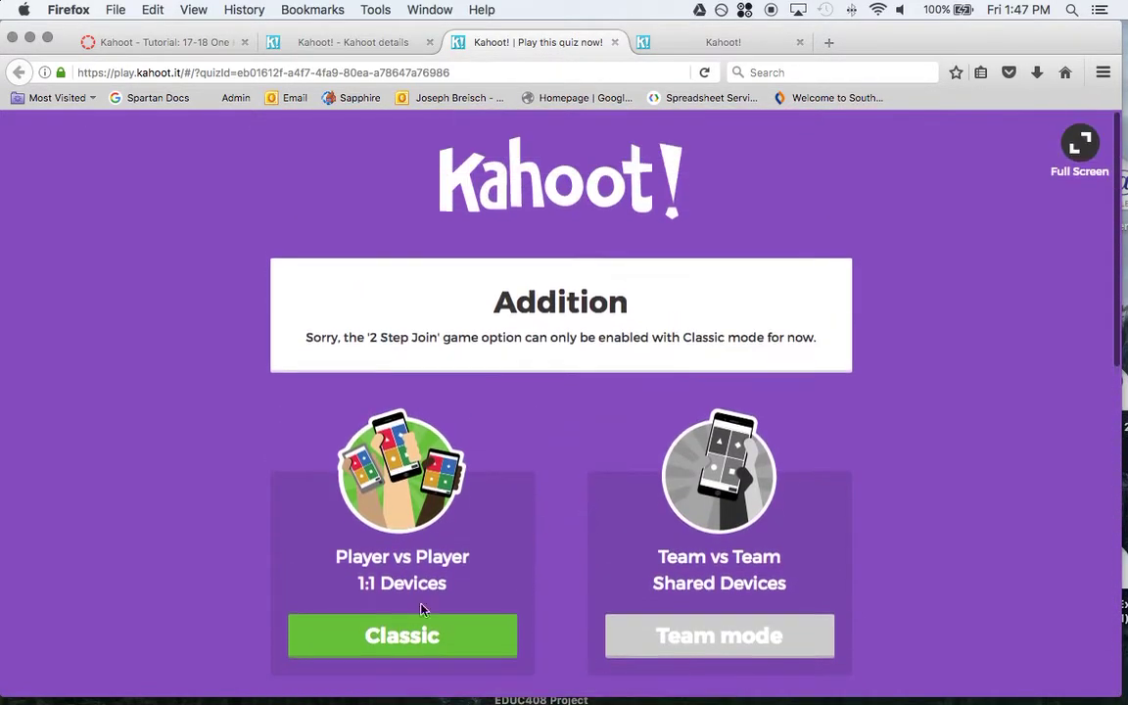
Start the Addition game in Classic mode and bring up the kahoot.it player join page.
left_click(397, 633)
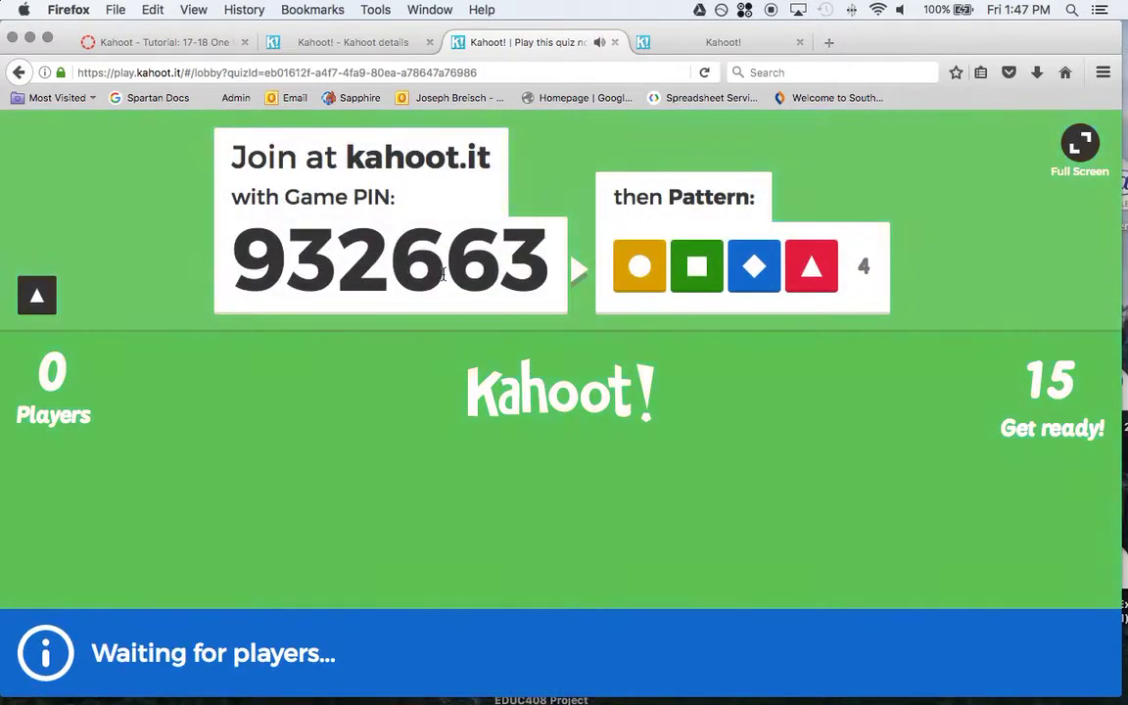
left_click(690, 42)
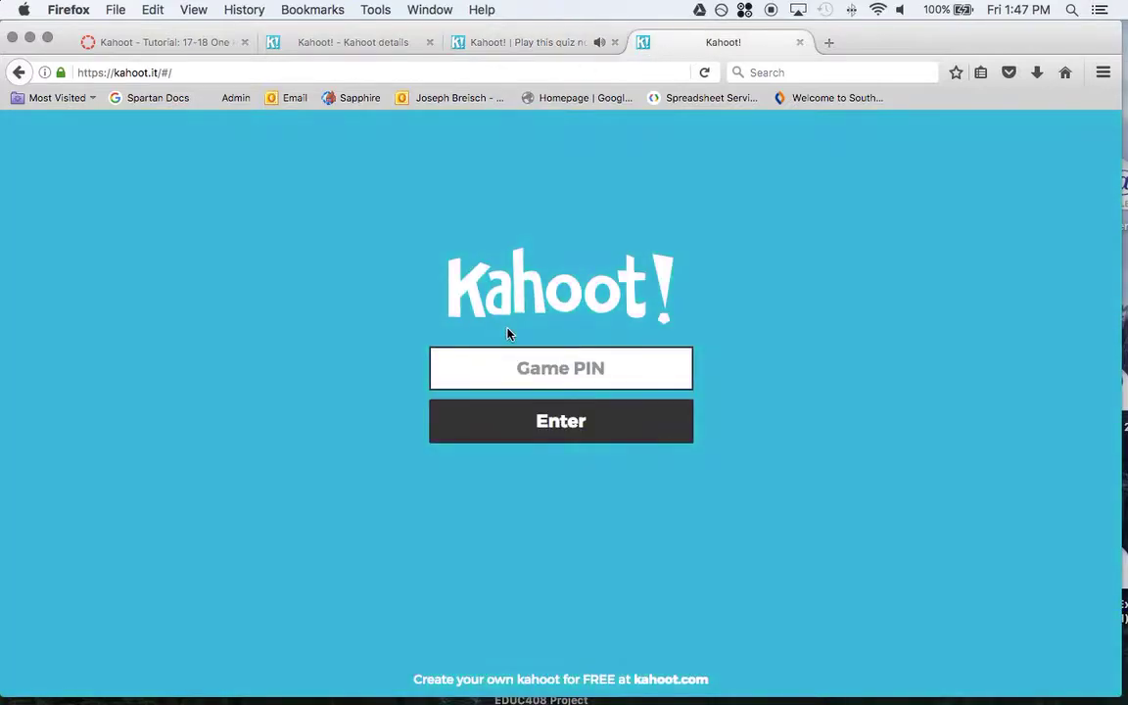
type("992")
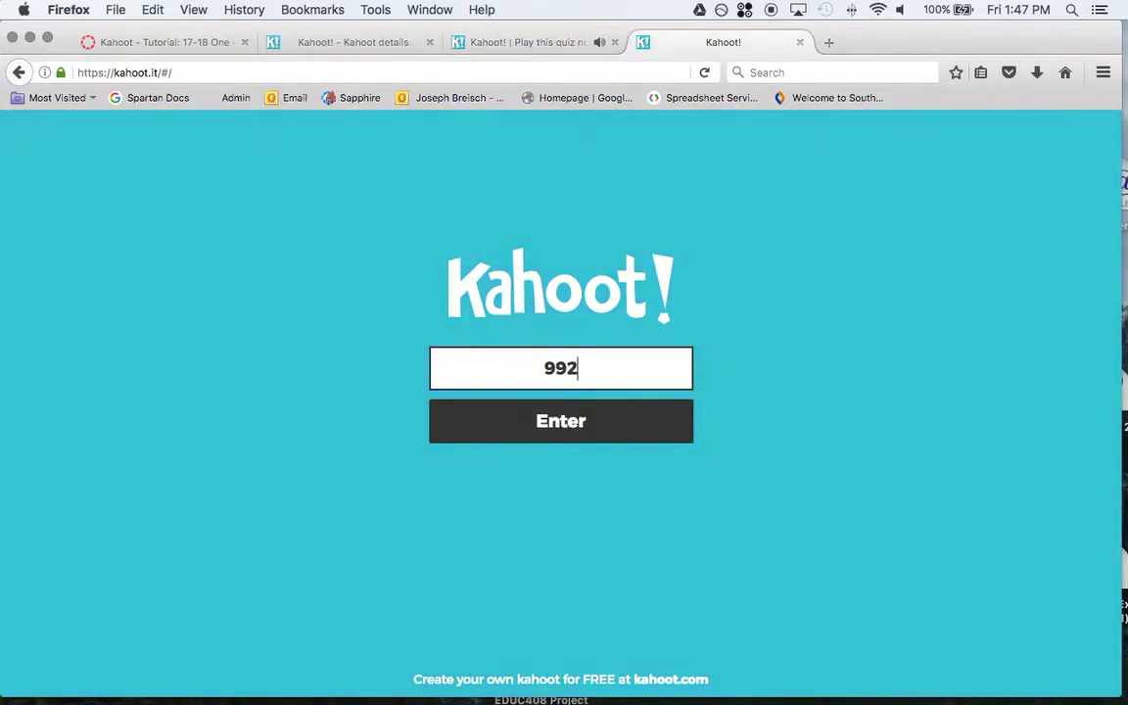
left_click(513, 41)
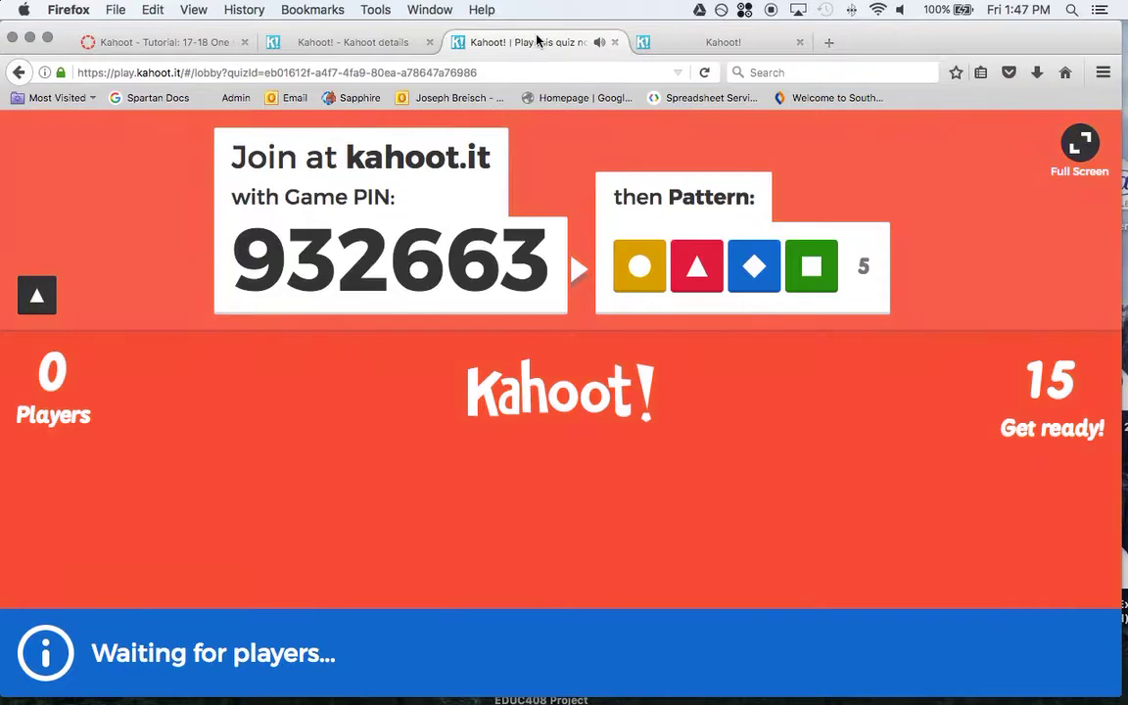
left_click(712, 44)
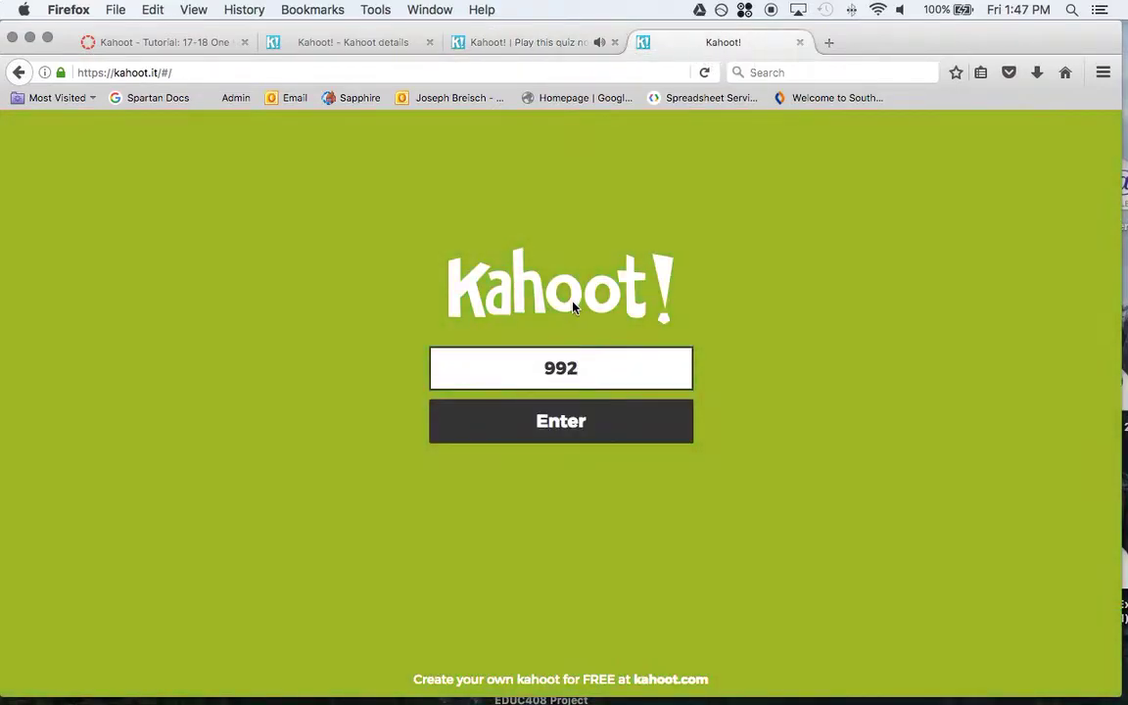
Join the game as a player with game PIN 32663 and nickname hi.
key("BackSpace")
key("BackSpace")
type("32")
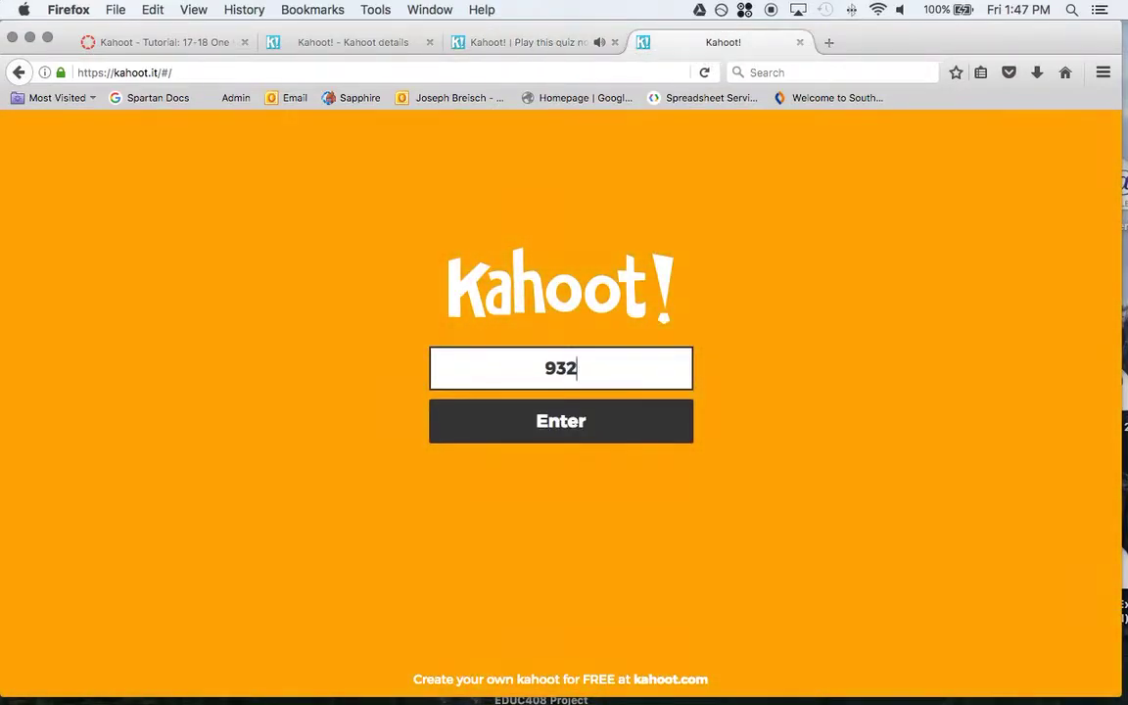
type("663")
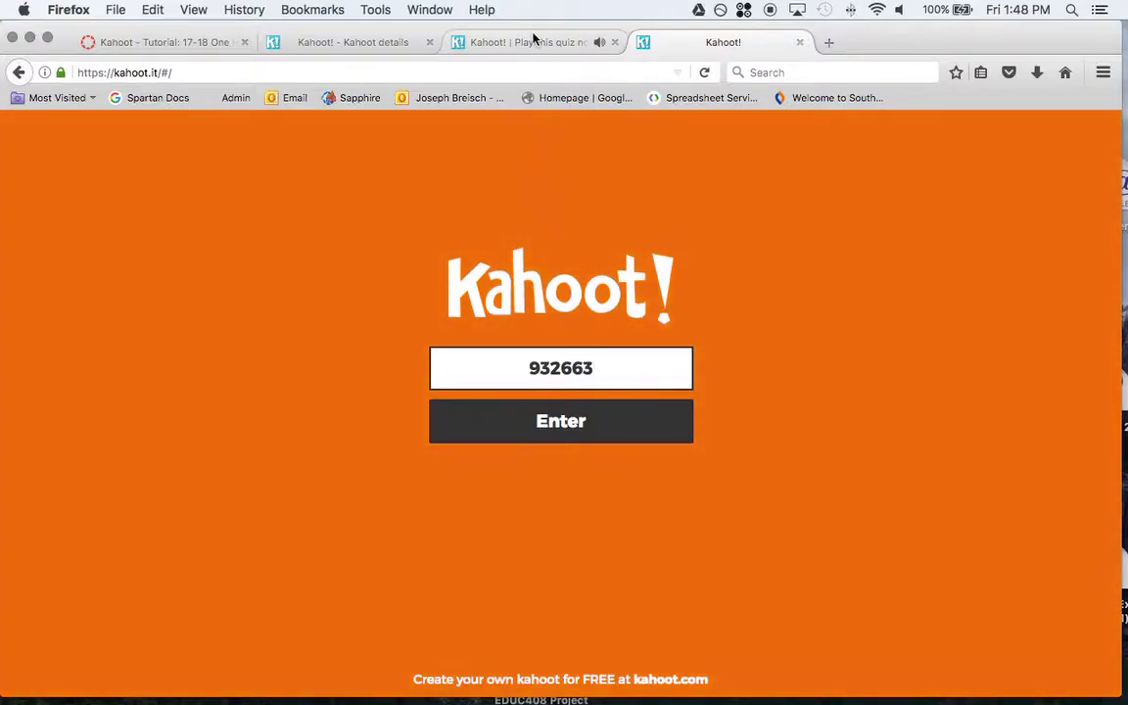
left_click(534, 40)
left_click(712, 43)
left_click(578, 423)
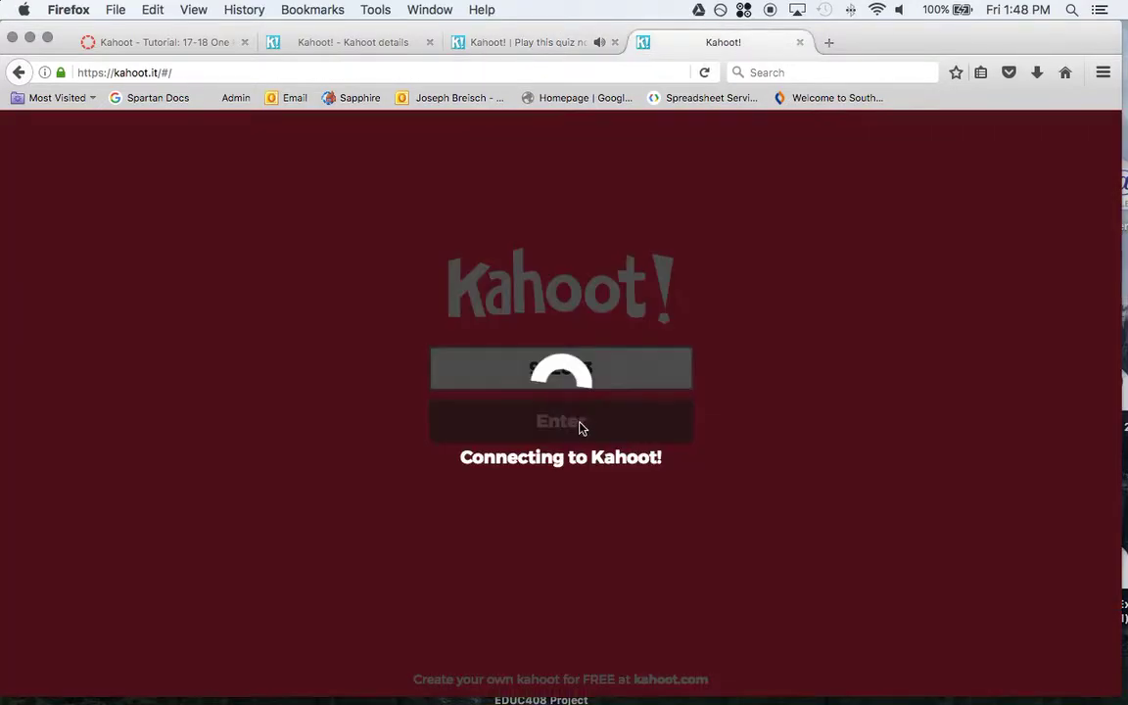
type("hi")
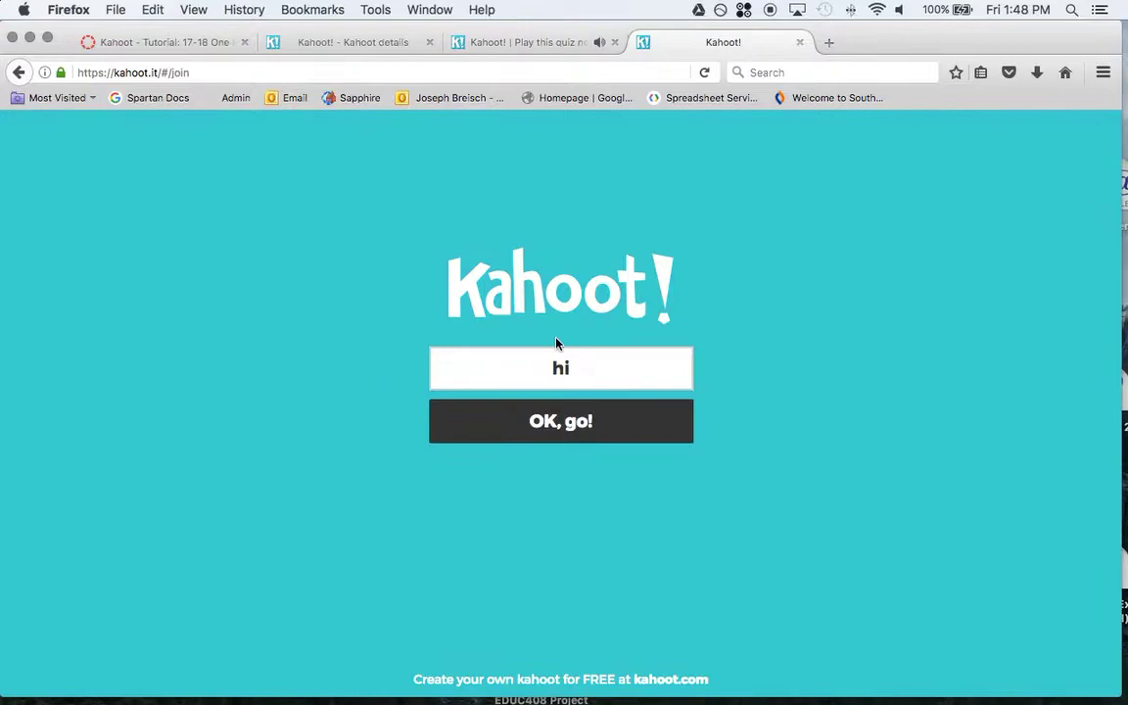
left_click_drag(576, 369, 534, 370)
left_click(579, 418)
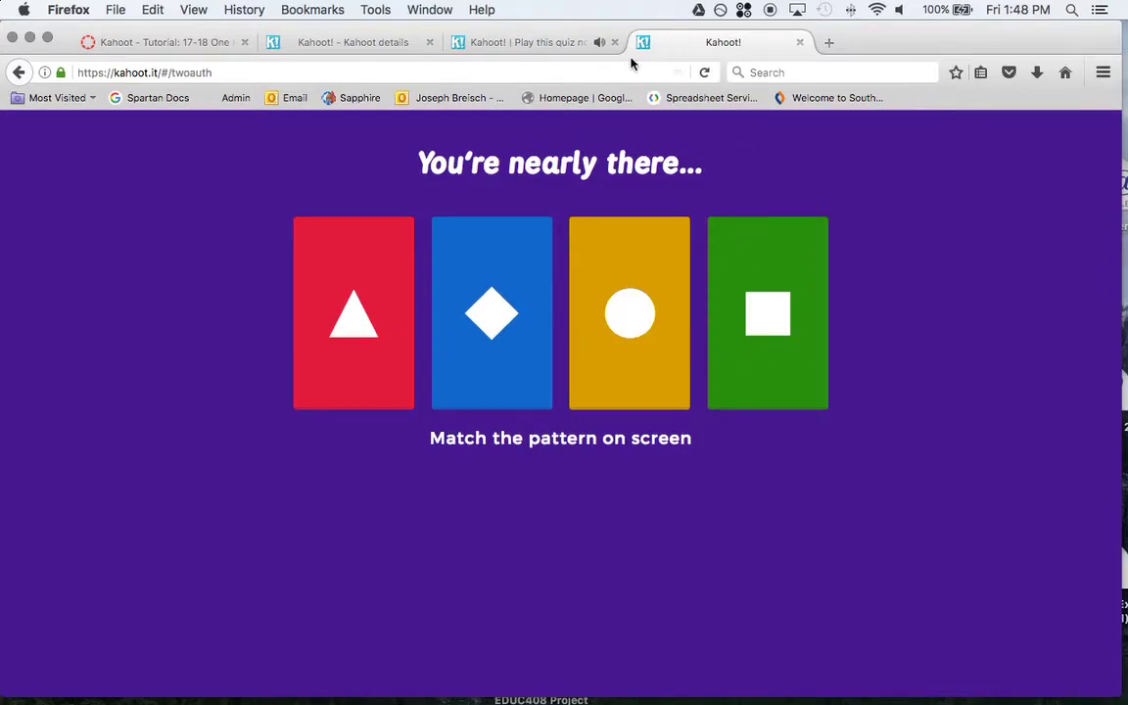
Enter the lobby pattern circle, diamond, square, triangle and confirm hi appears in the lobby.
left_click(521, 42)
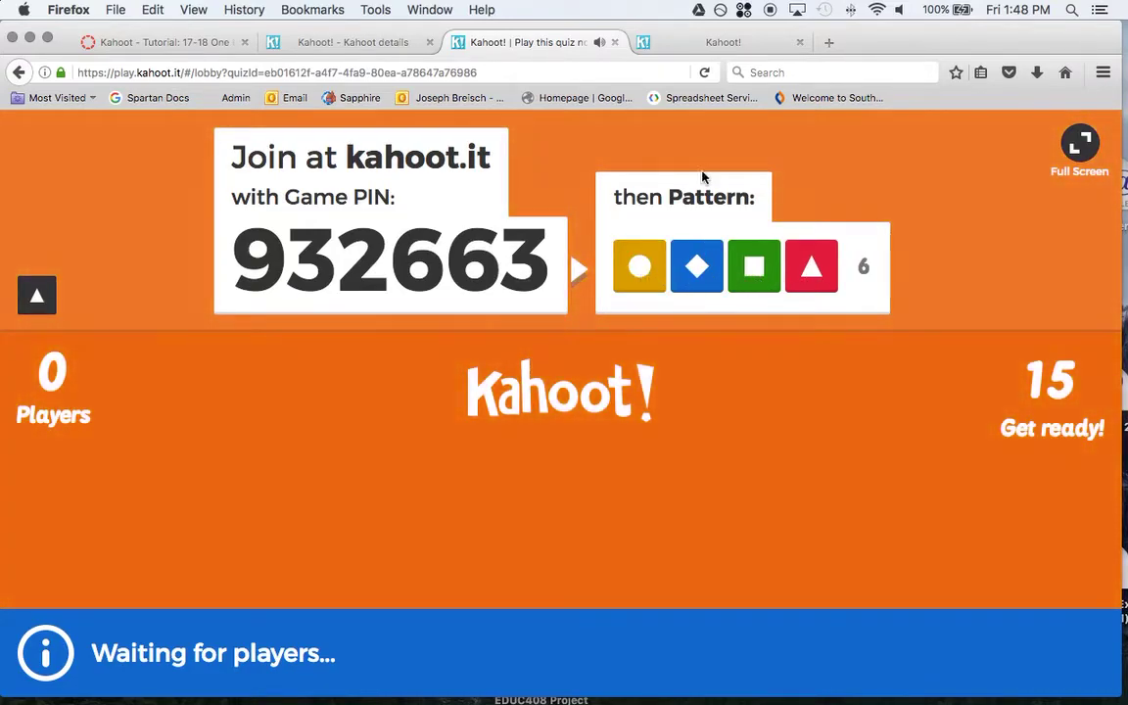
left_click(698, 44)
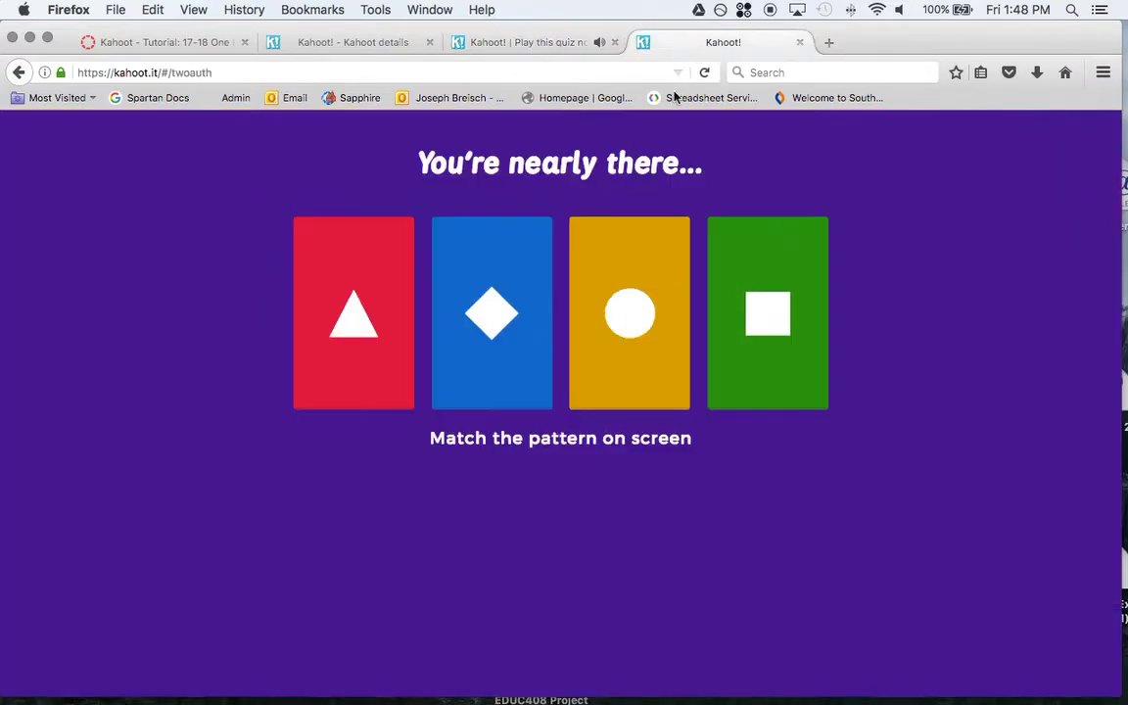
left_click(625, 320)
left_click(508, 326)
left_click(759, 323)
left_click(362, 326)
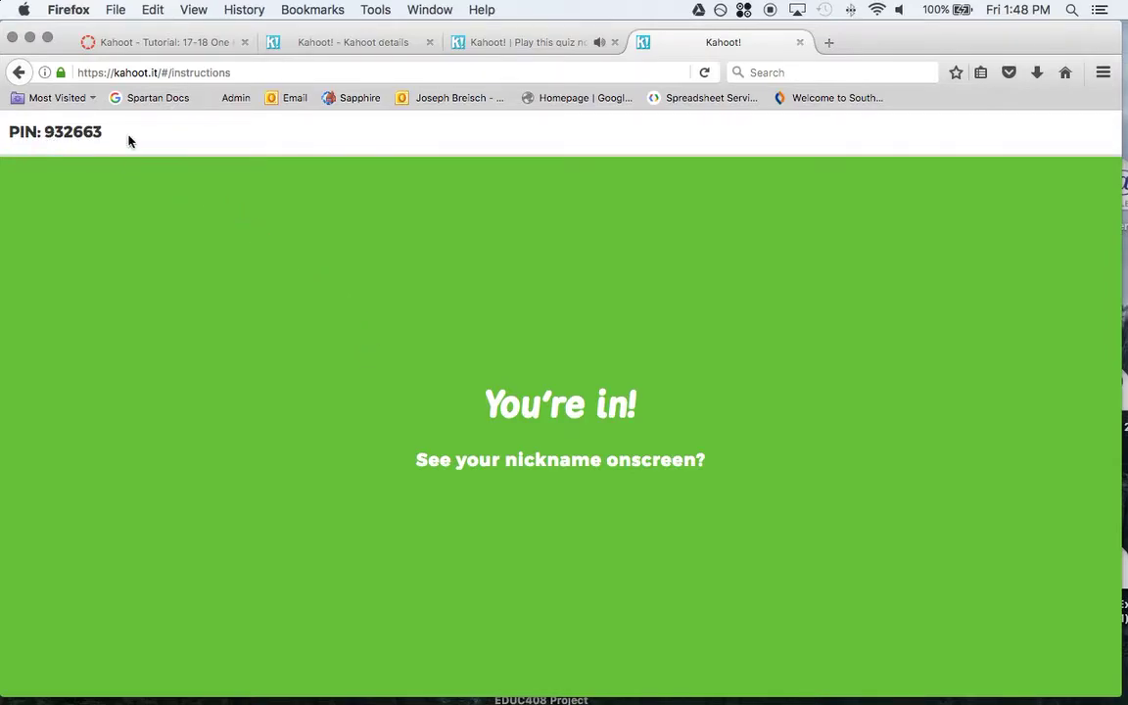
left_click(530, 44)
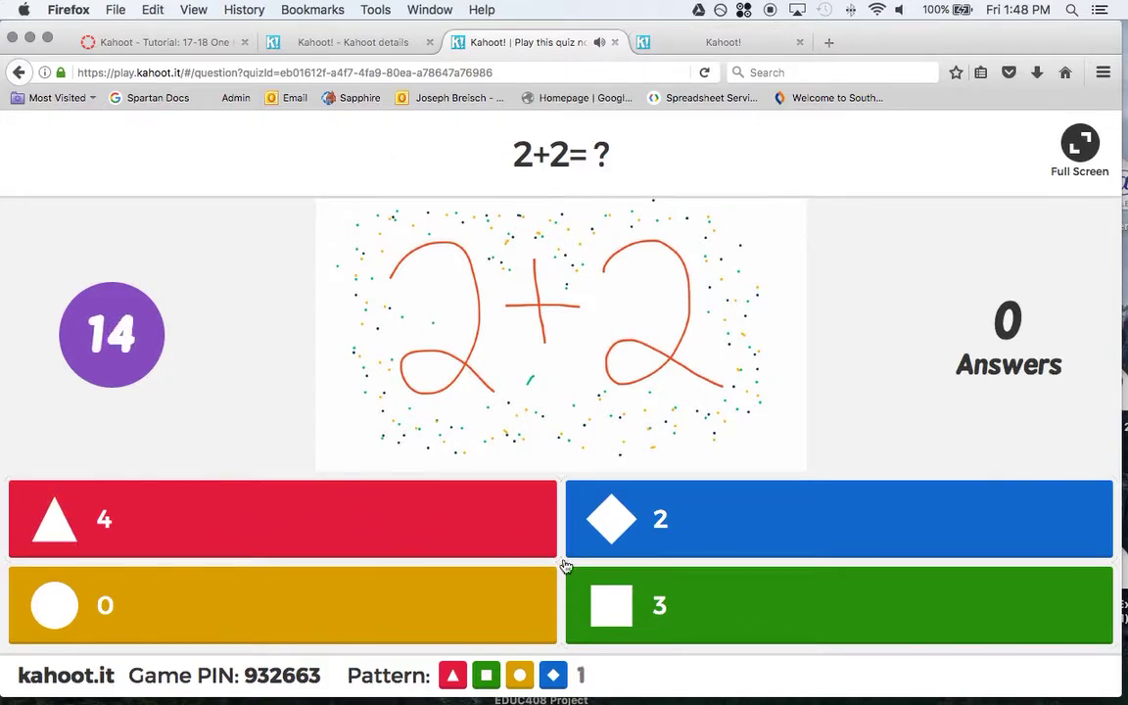
Answer 4 to '2+2= ?' as player hi for 609 points, then return to the host view.
left_click(699, 47)
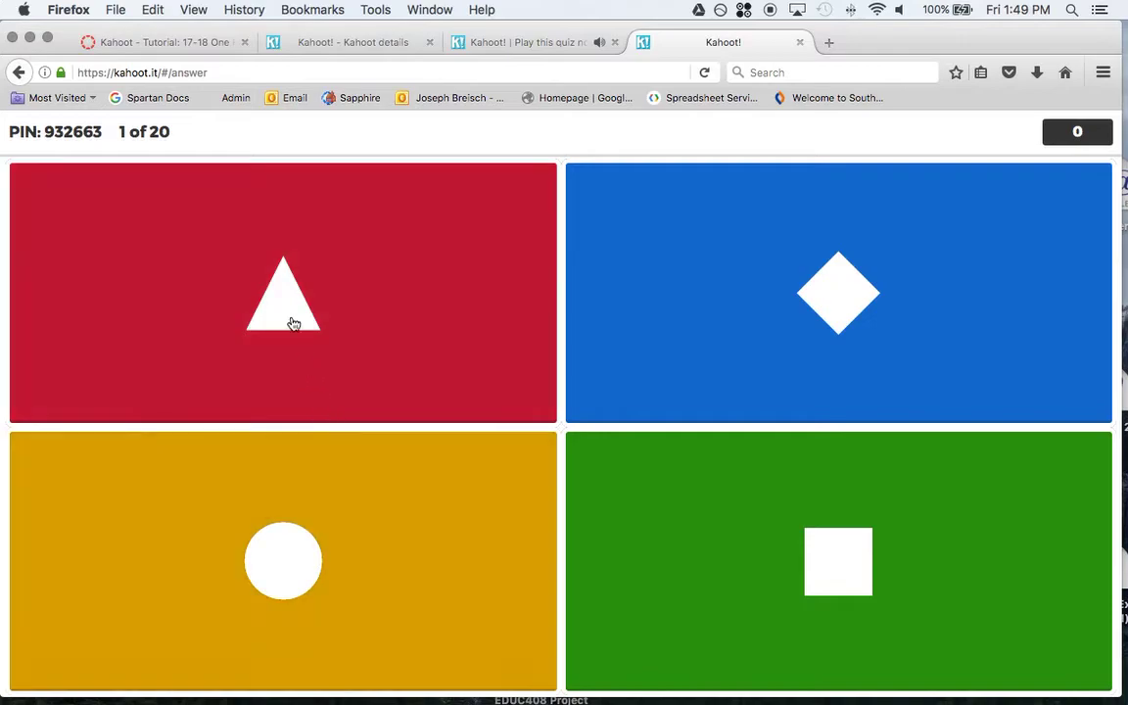
left_click(368, 307)
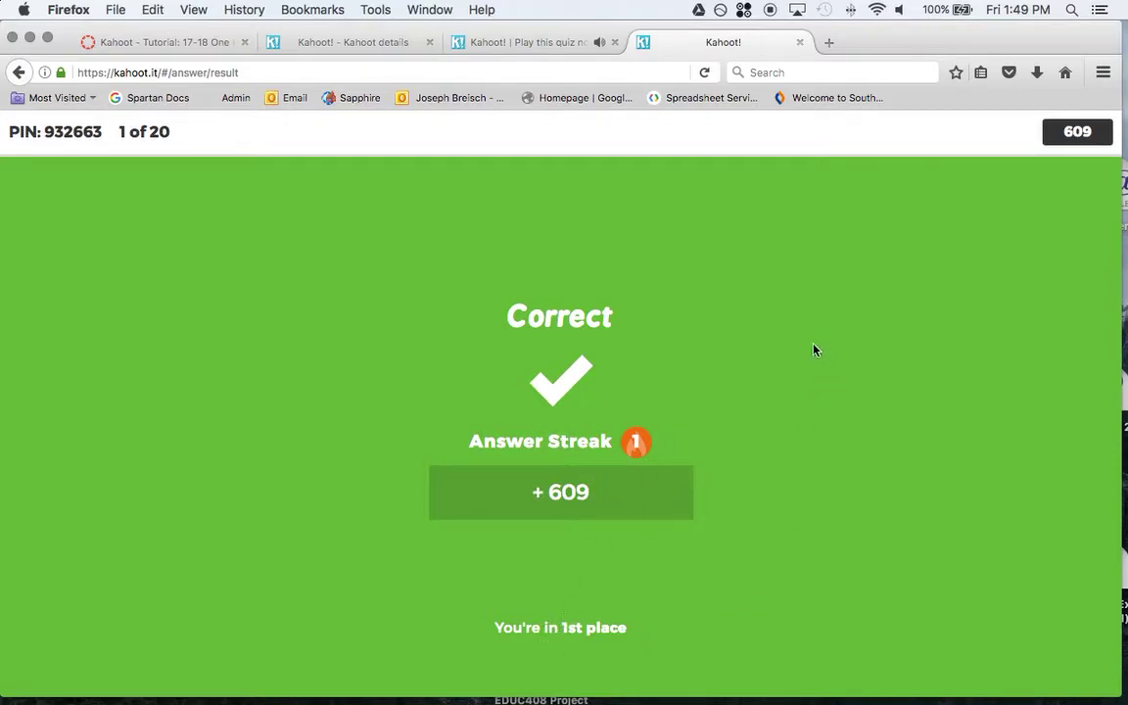
left_click(546, 42)
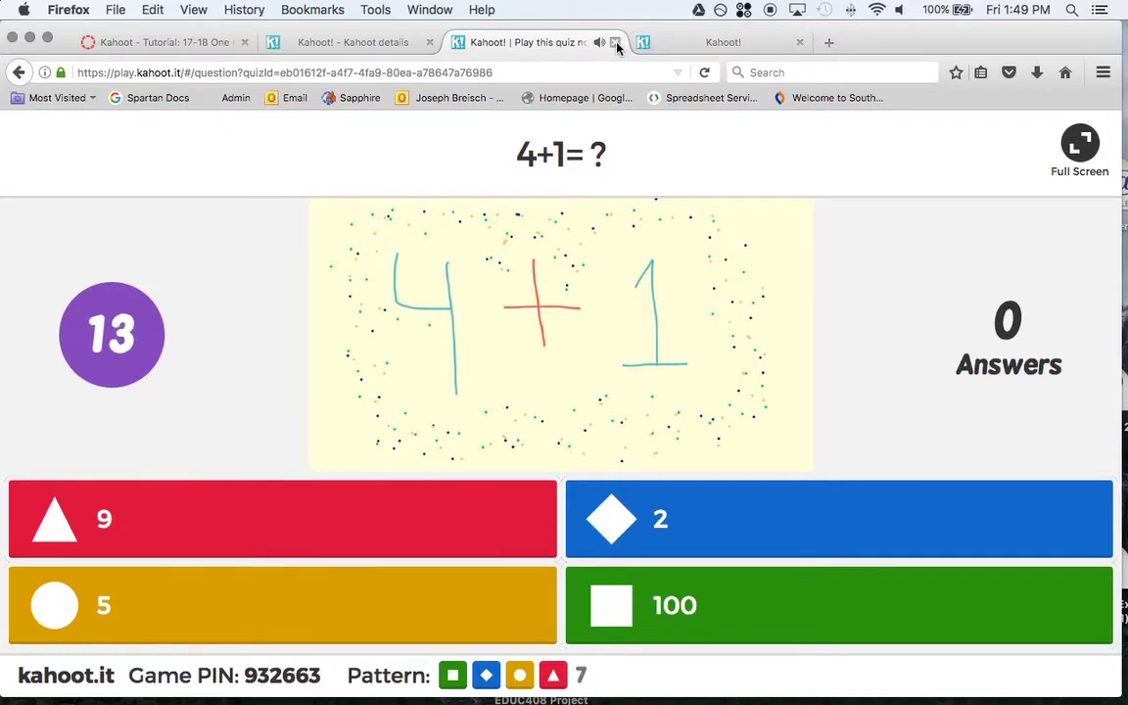
Open the Created by me list showing the public 10-question Duplicate of Geography in the WILD.
left_click(382, 43)
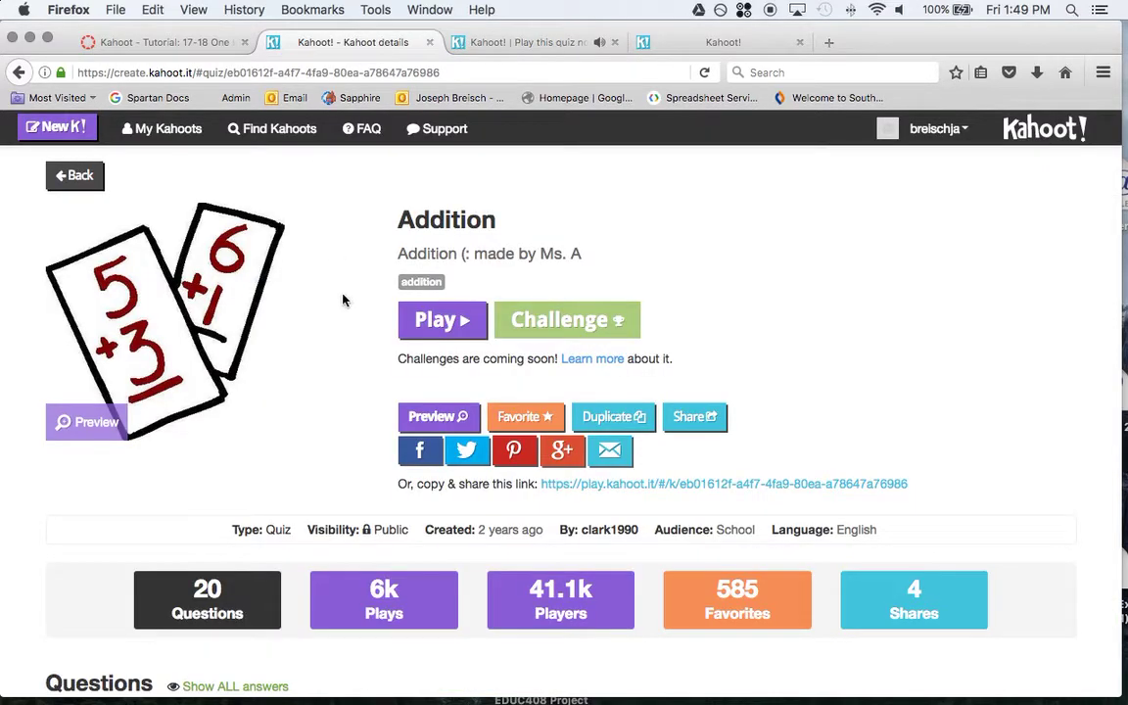
left_click(174, 132)
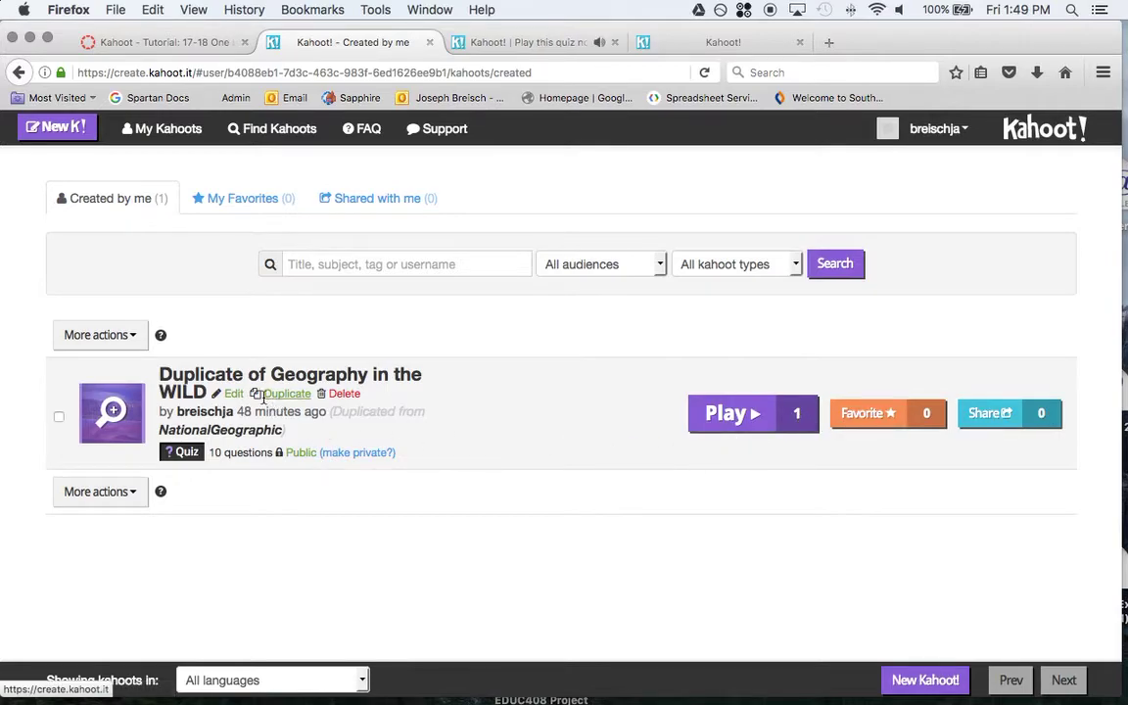
Edit the duplicated Geography quiz, moving question 8 above question 7 and keeping its 20s limit.
left_click(233, 395)
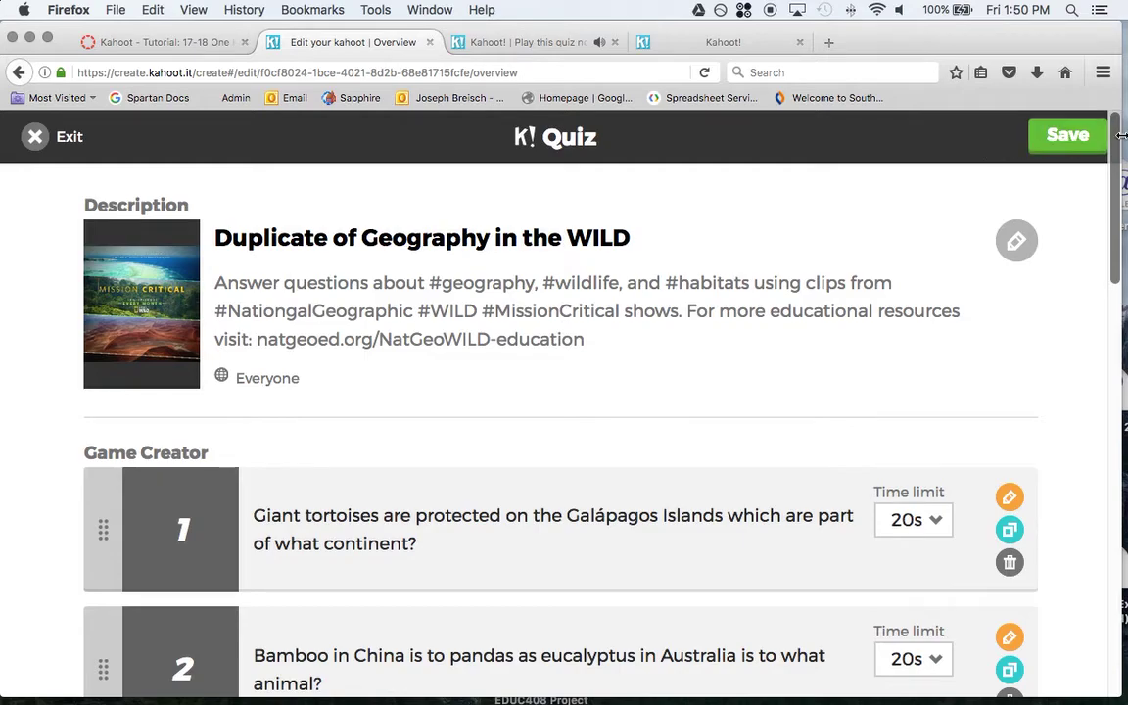
scroll(612, 329, "down", 12)
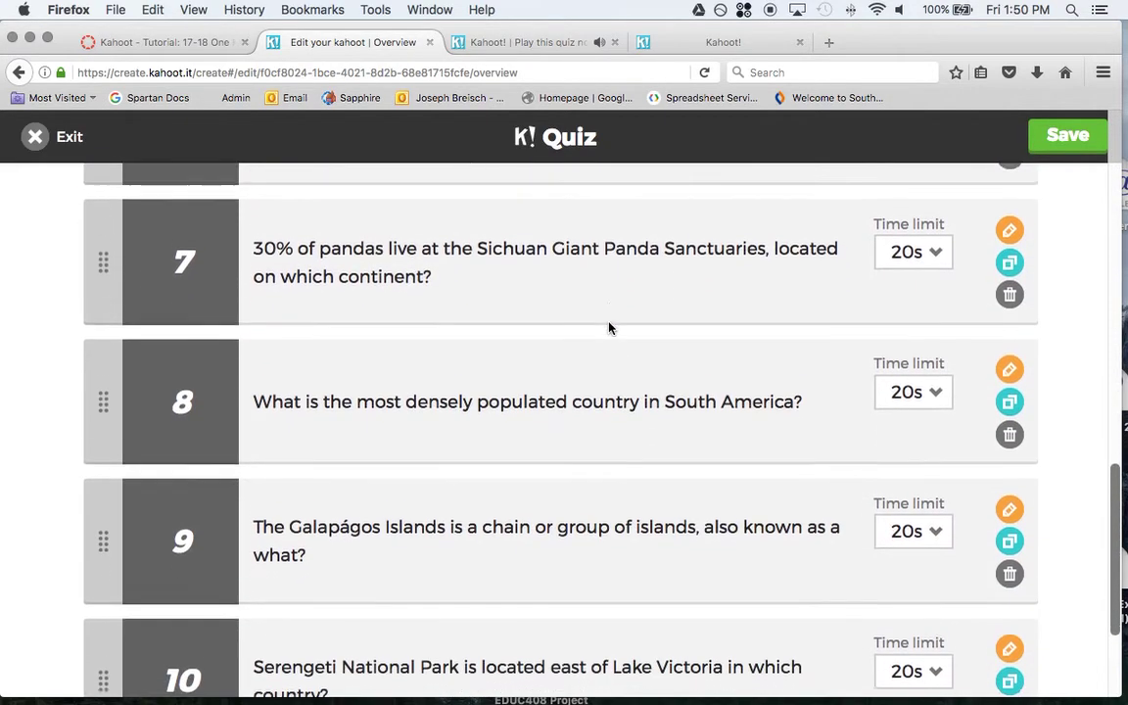
left_click_drag(105, 363, 100, 248)
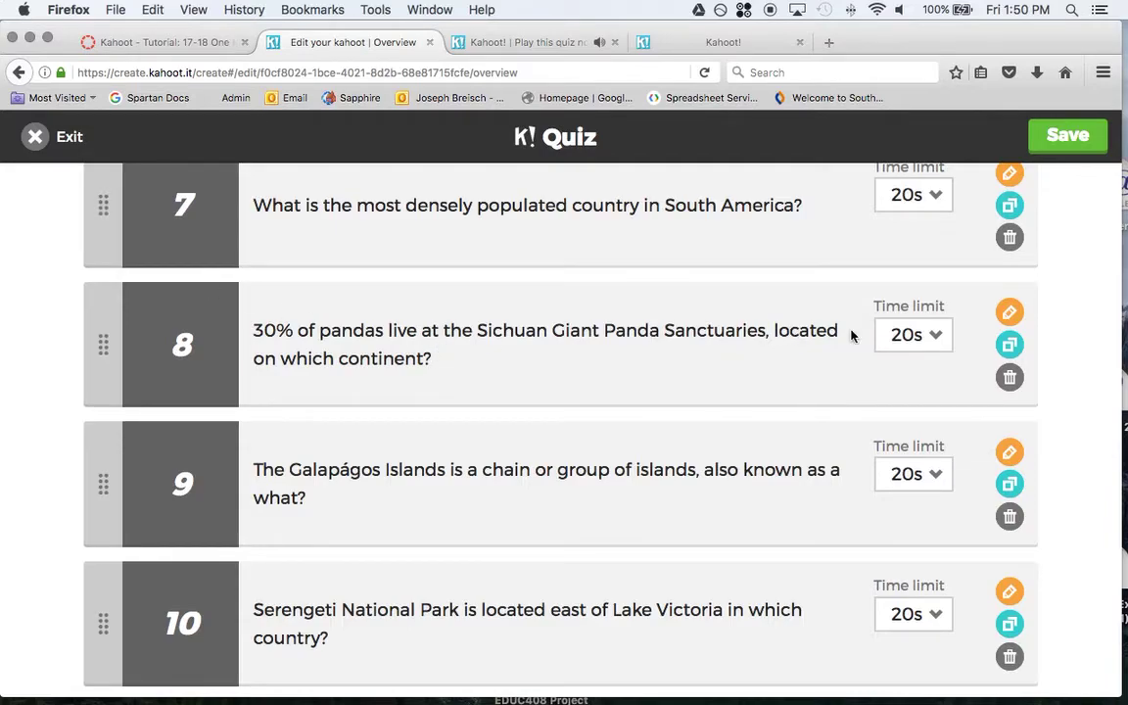
left_click(937, 335)
left_click(938, 335)
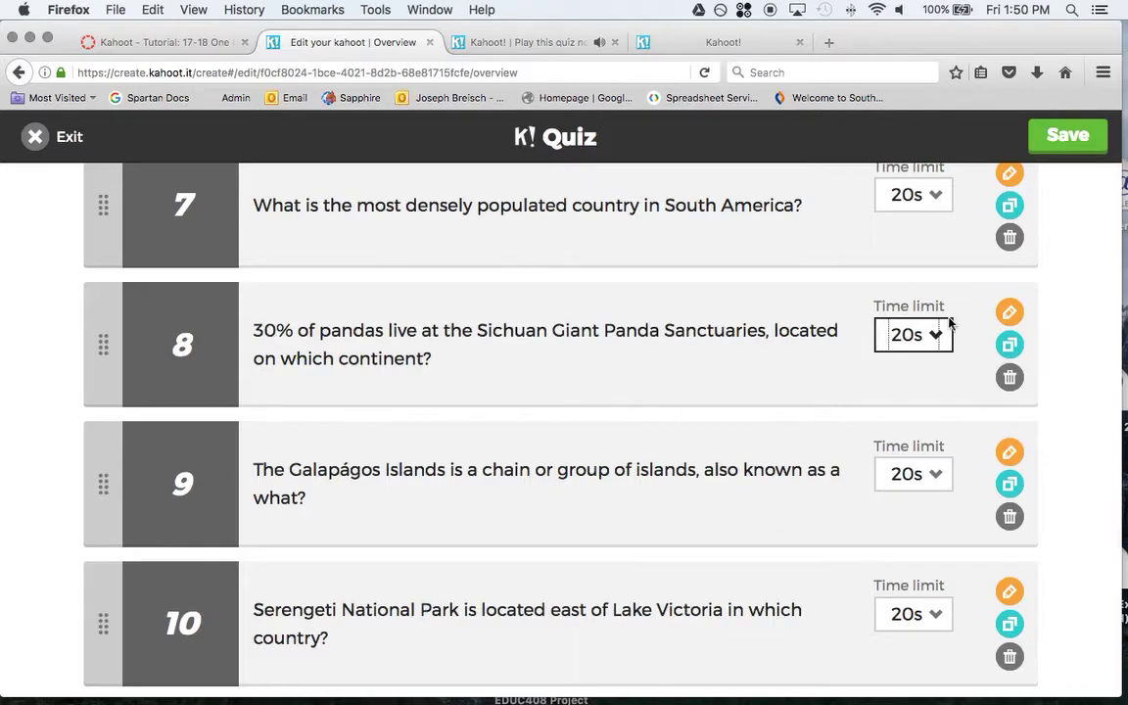
Review question 8's text and answers, mark Asia as correct, and return to the overview.
left_click(1009, 312)
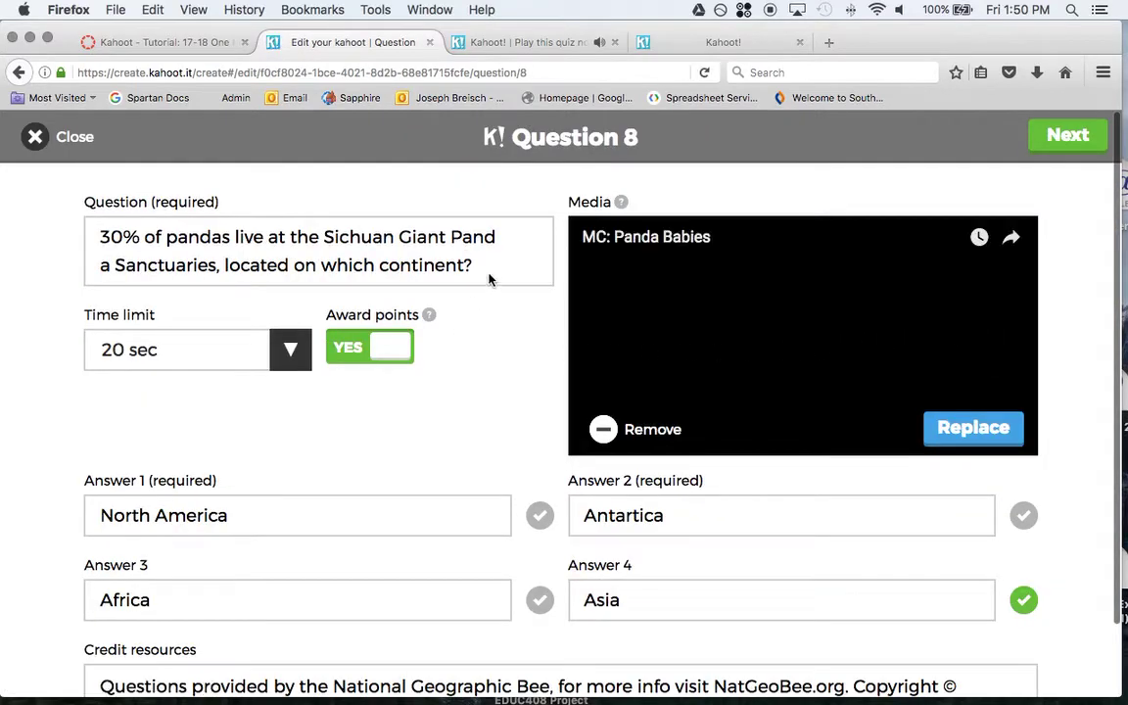
left_click(490, 268)
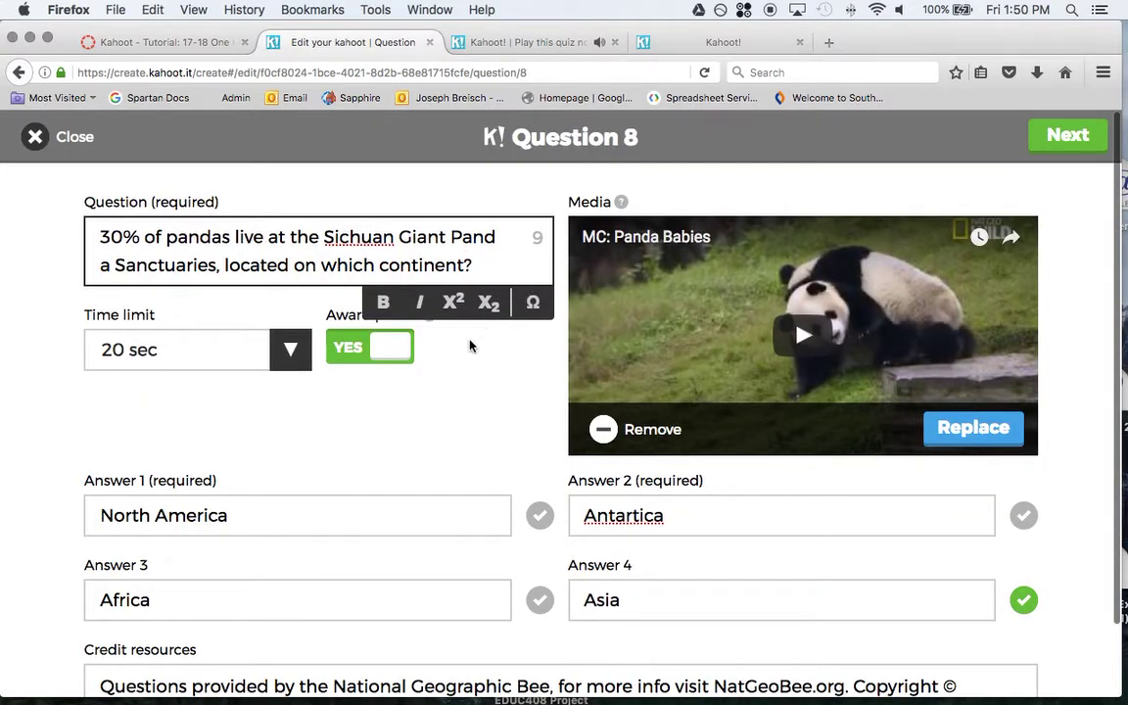
left_click(458, 396)
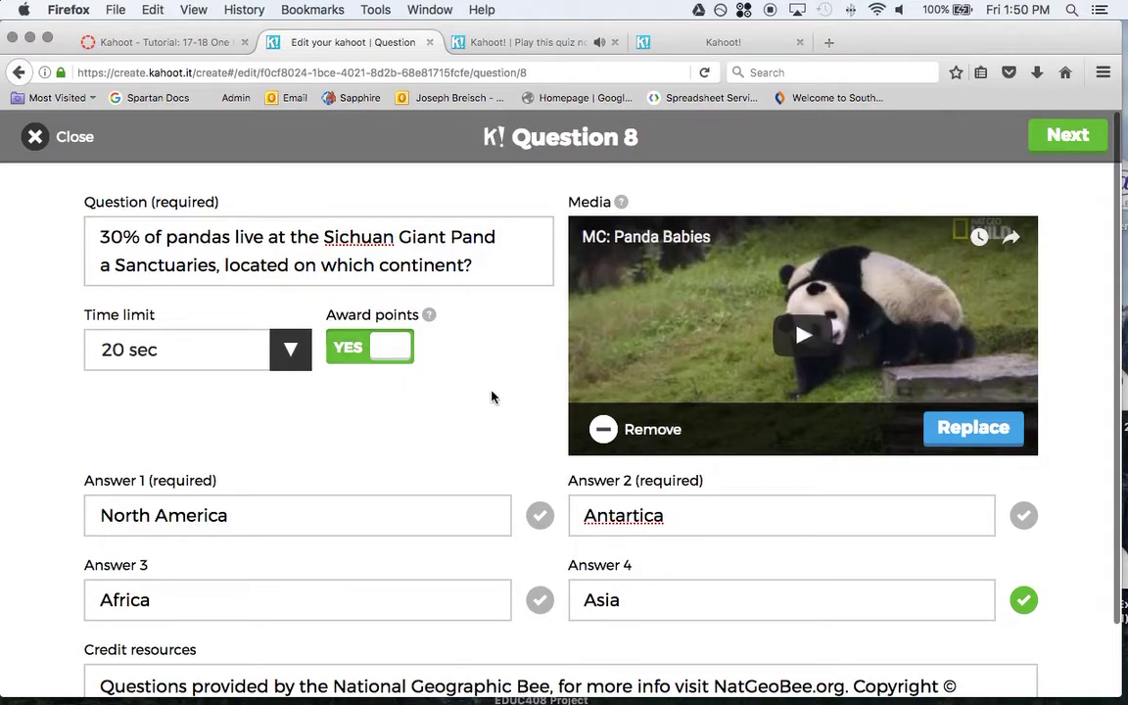
scroll(522, 398, "down", 2)
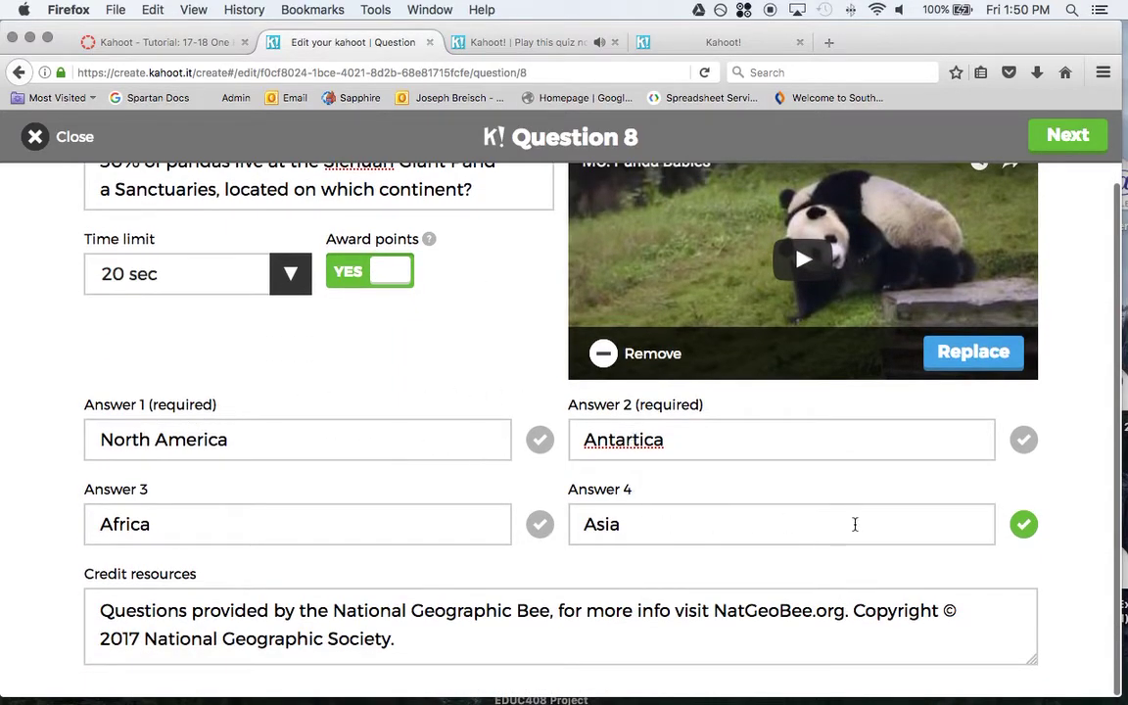
left_click(1025, 524)
left_click_drag(125, 610, 491, 650)
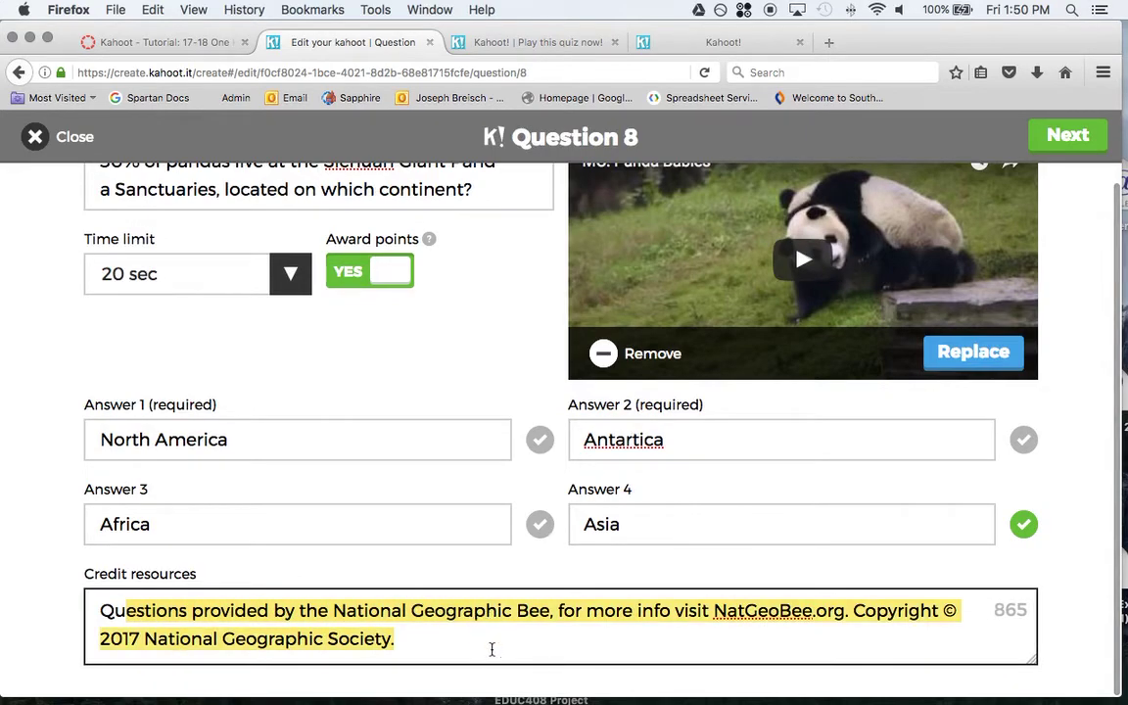
scroll(417, 634, "up", 2)
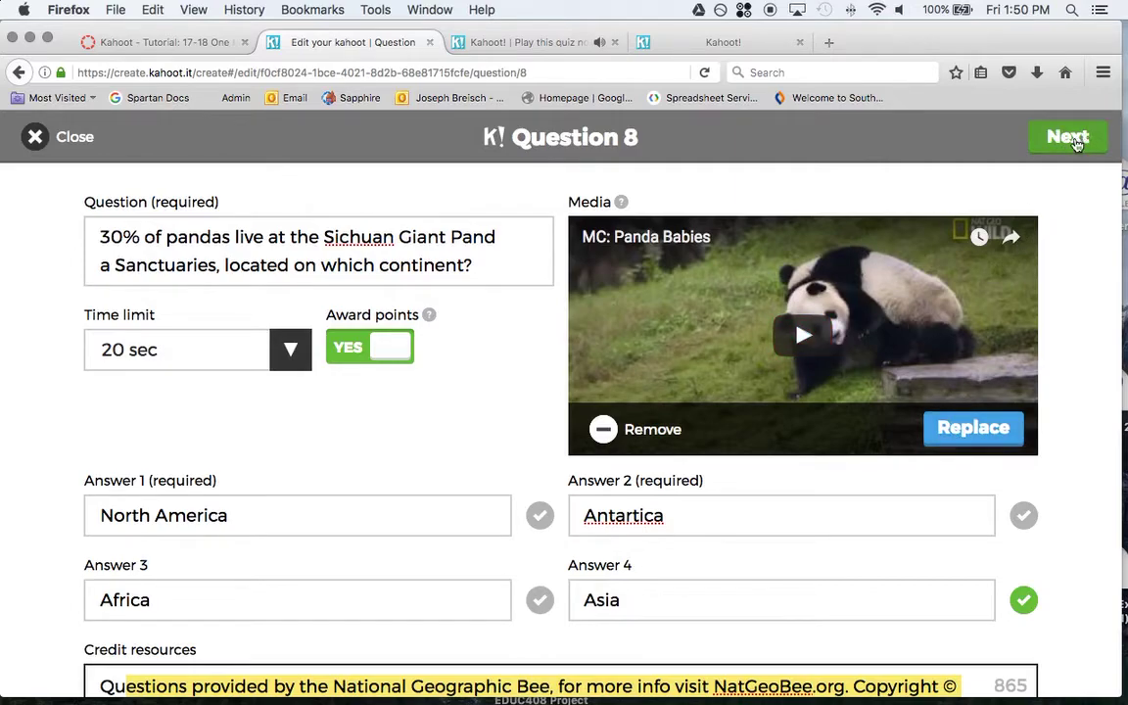
left_click(1076, 139)
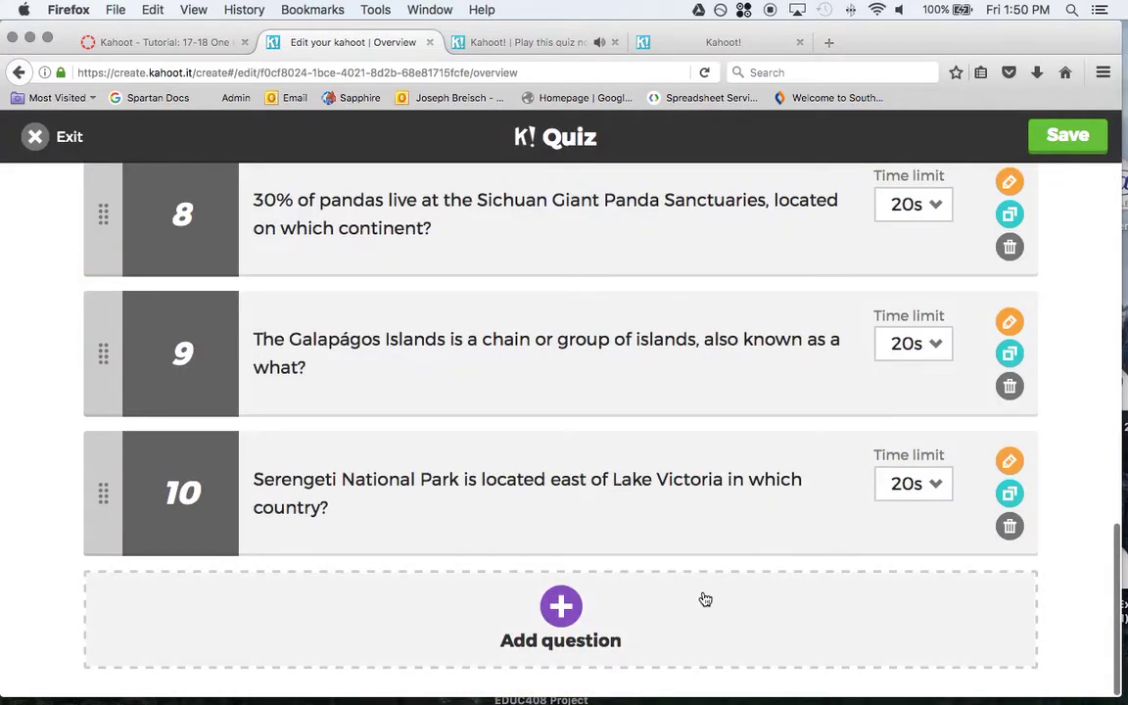
Add a new question, then discard it as empty.
left_click(578, 612)
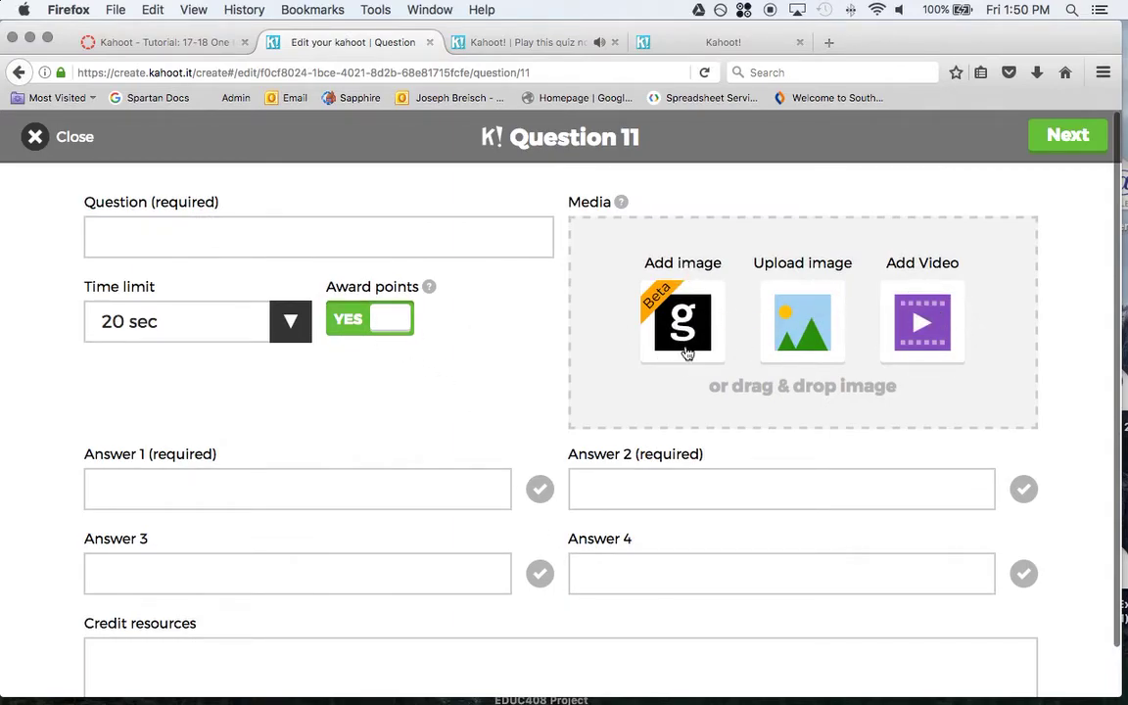
left_click(76, 138)
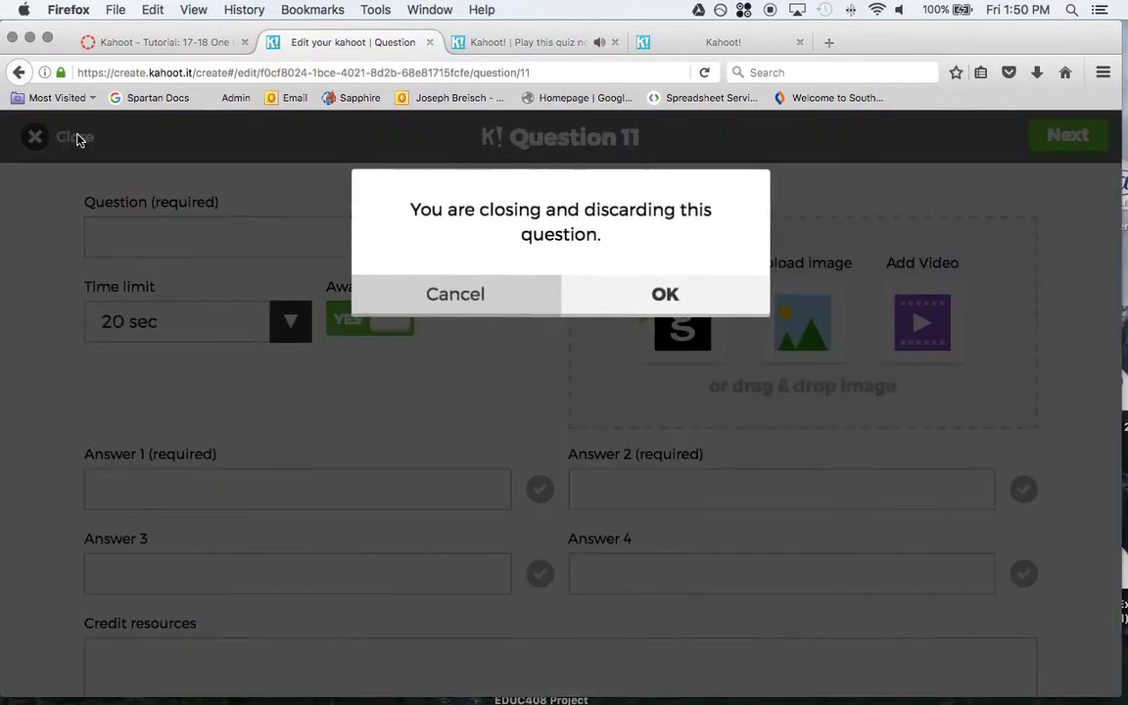
left_click(692, 299)
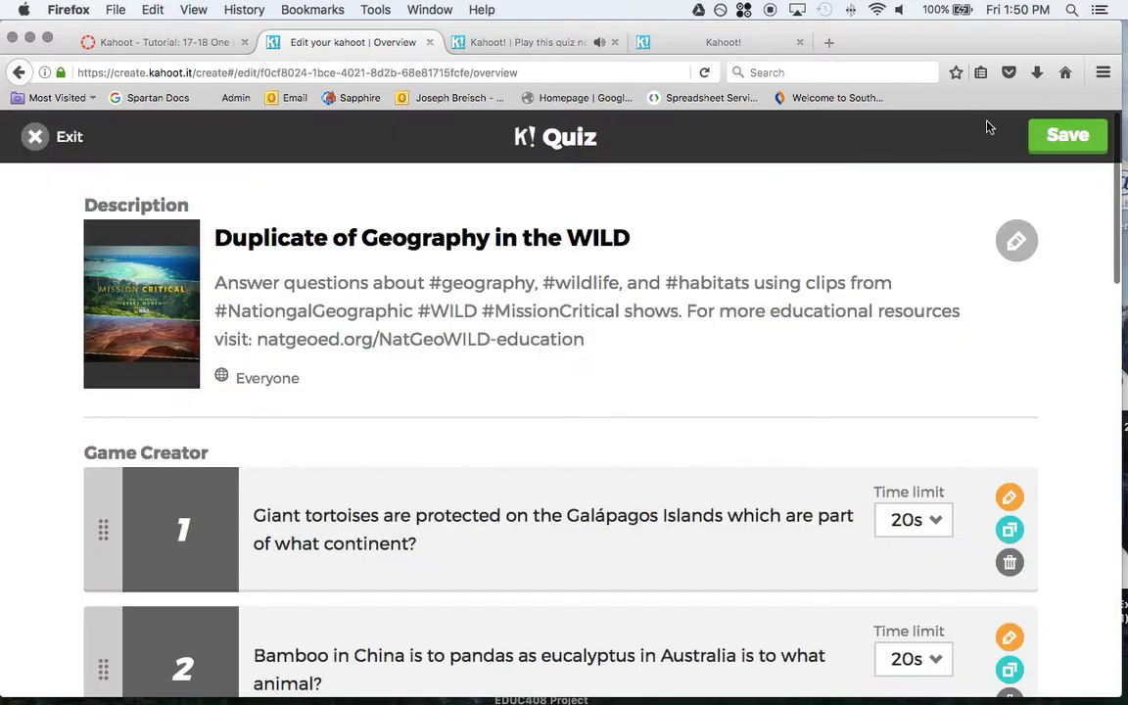
Save and publish the quiz, select its play link under the sharing options, and finish.
left_click(1063, 135)
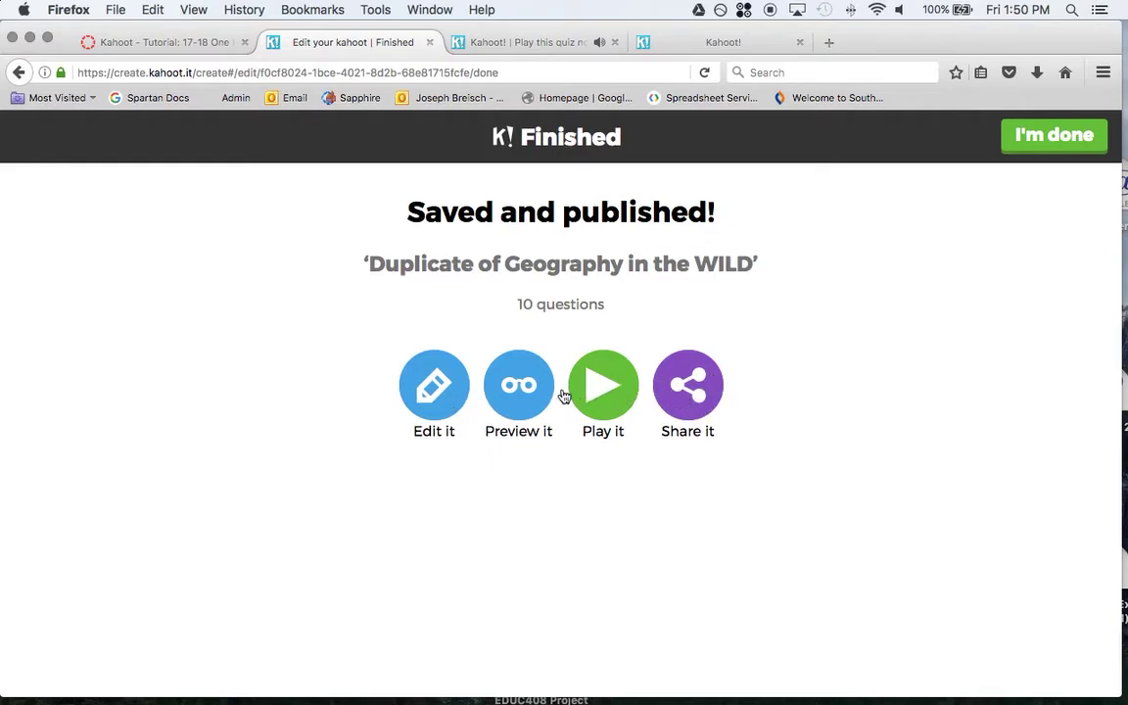
left_click(687, 390)
left_click(310, 419)
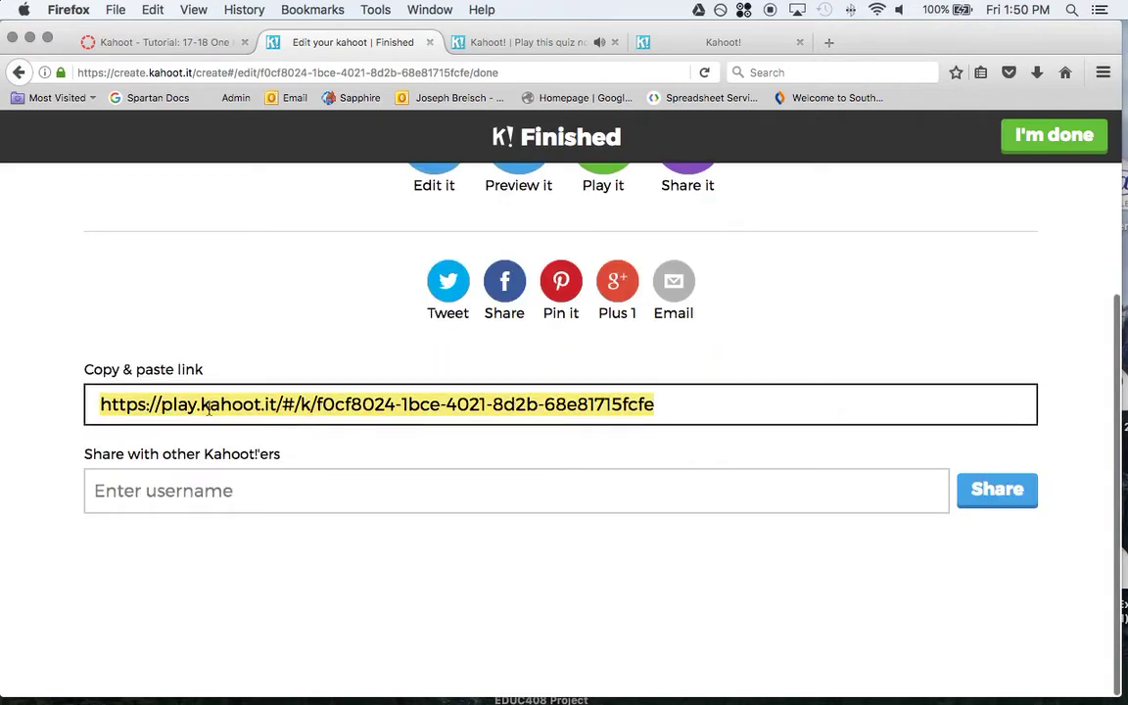
left_click(1053, 135)
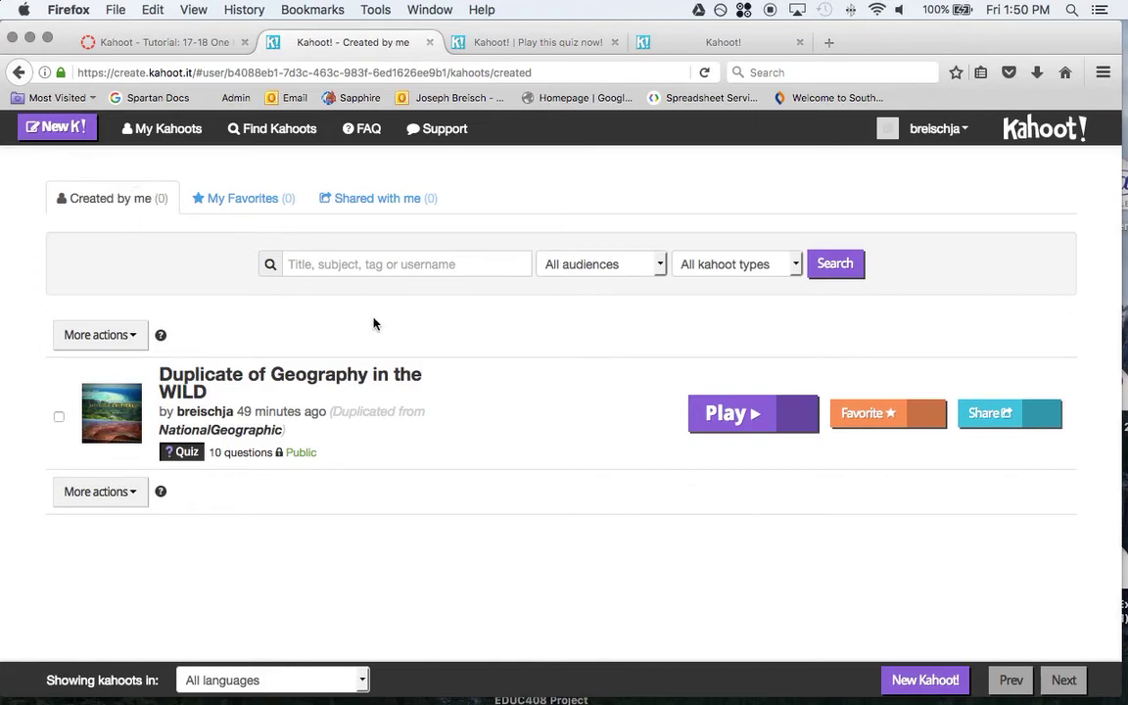
left_click(995, 421)
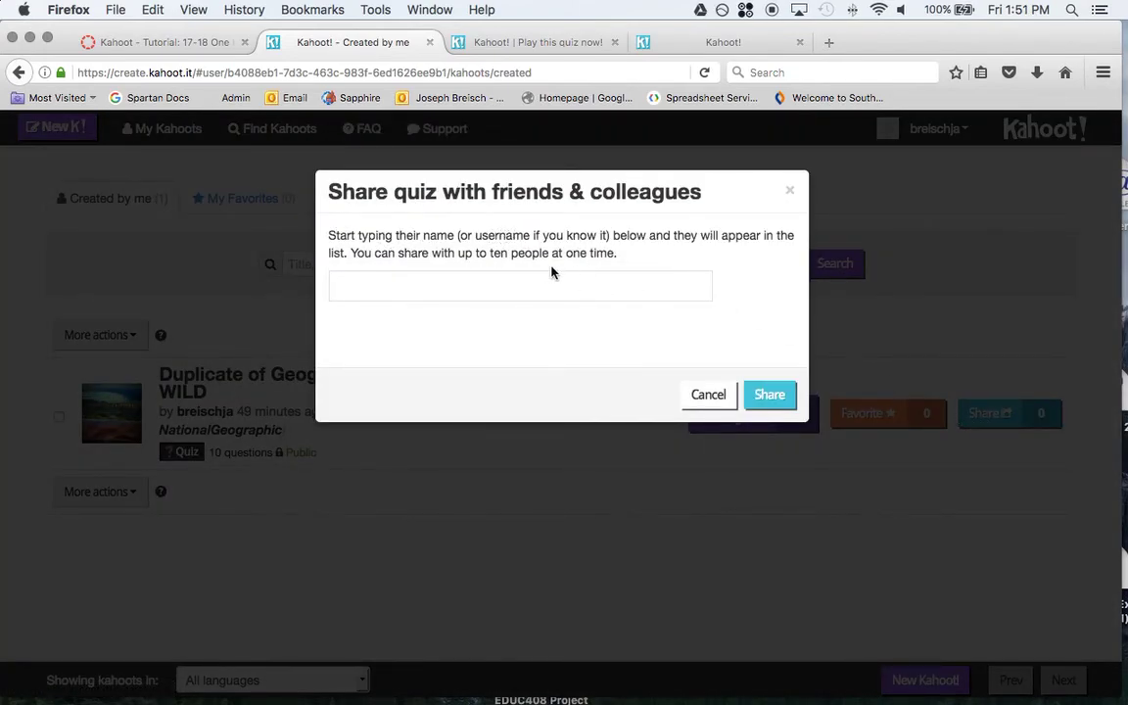
left_click(364, 286)
type("breischj")
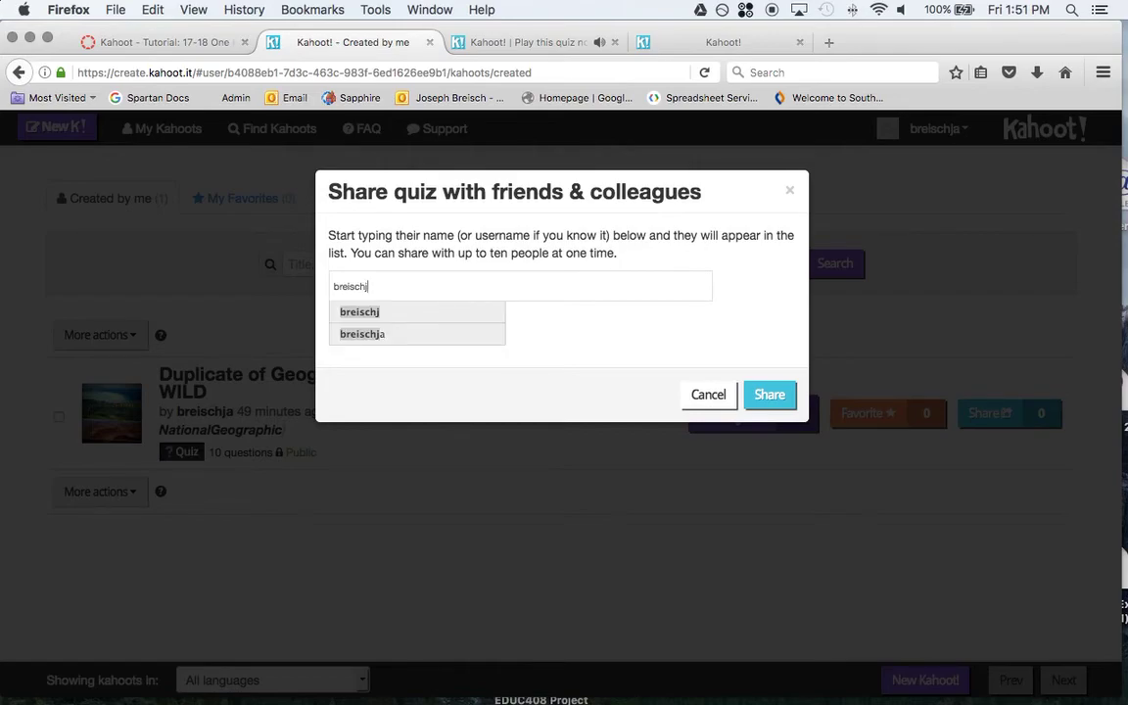
left_click(588, 338)
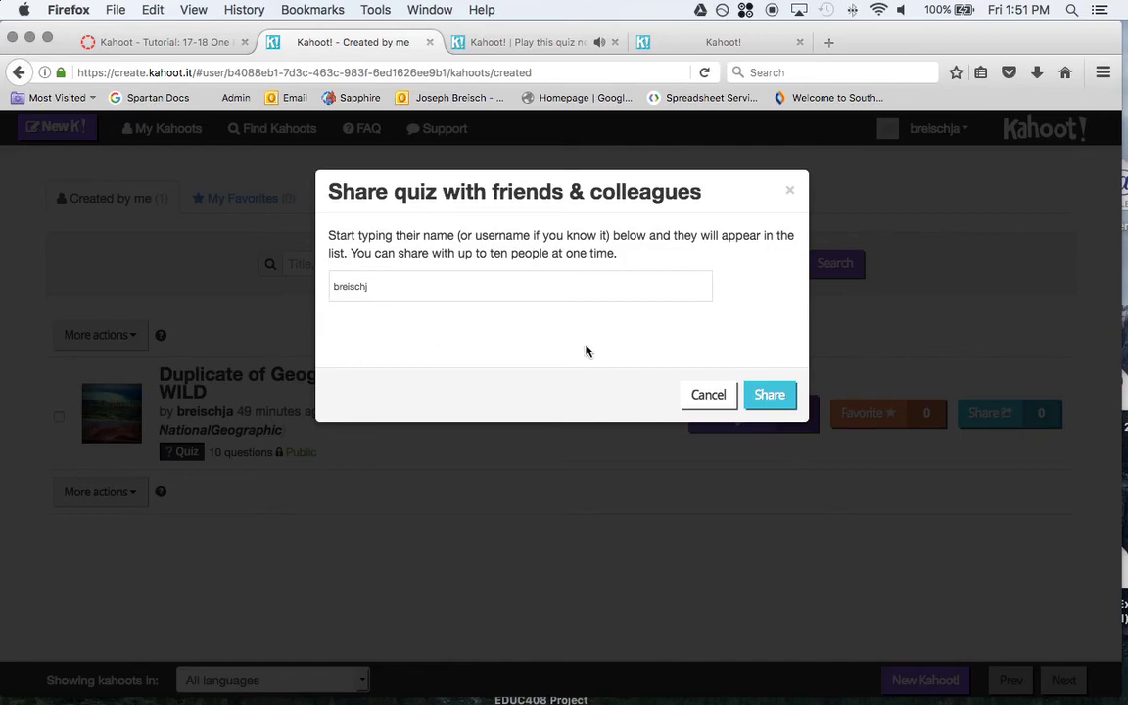
left_click(708, 395)
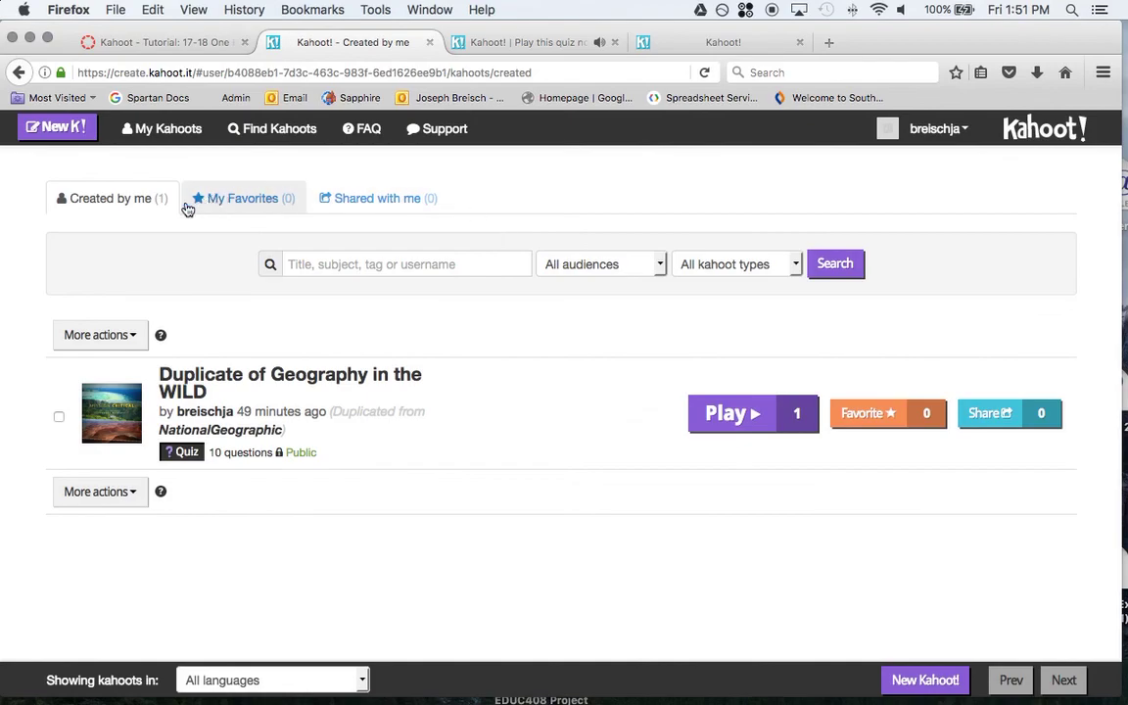